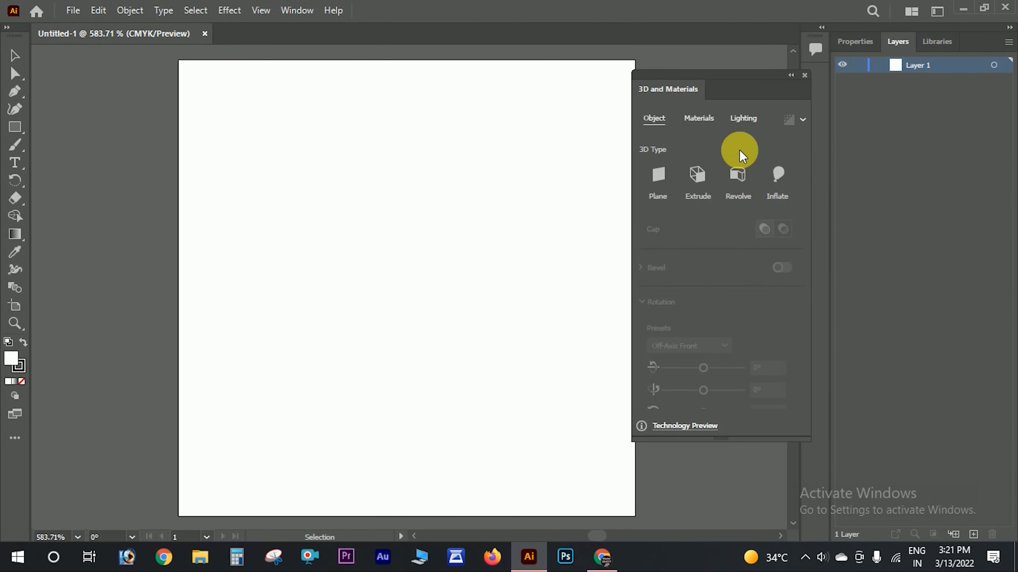
Add point text on the artboard reading MASTER, TECH and STUDEO on three separate lines
left_click_drag(728, 73, 931, 91)
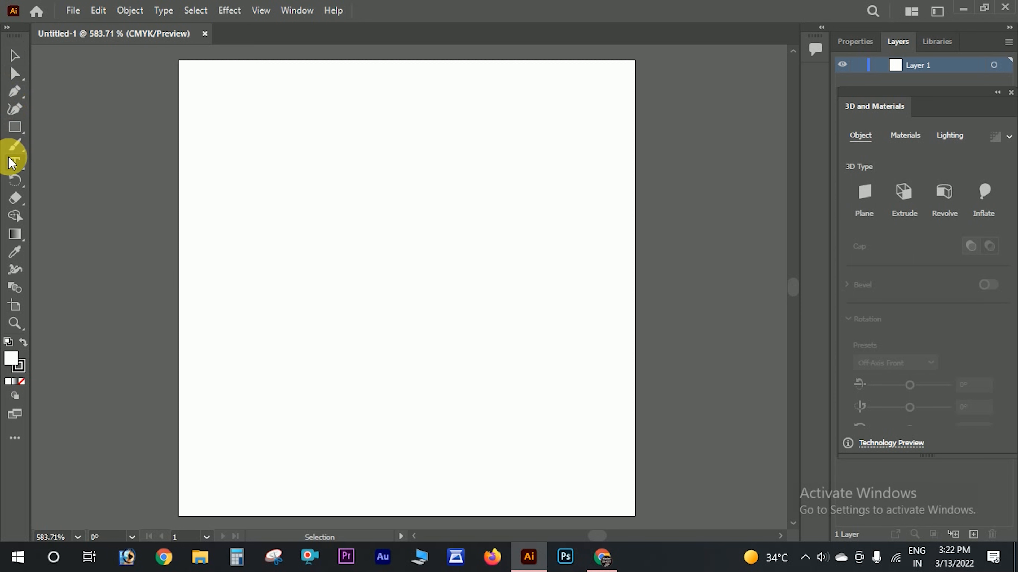
left_click(13, 163)
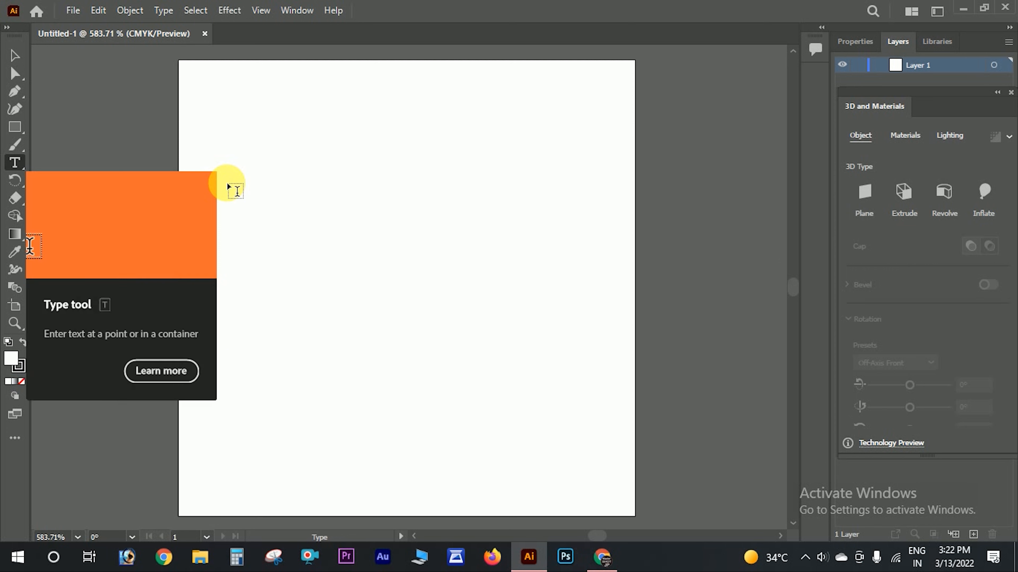
left_click(282, 211)
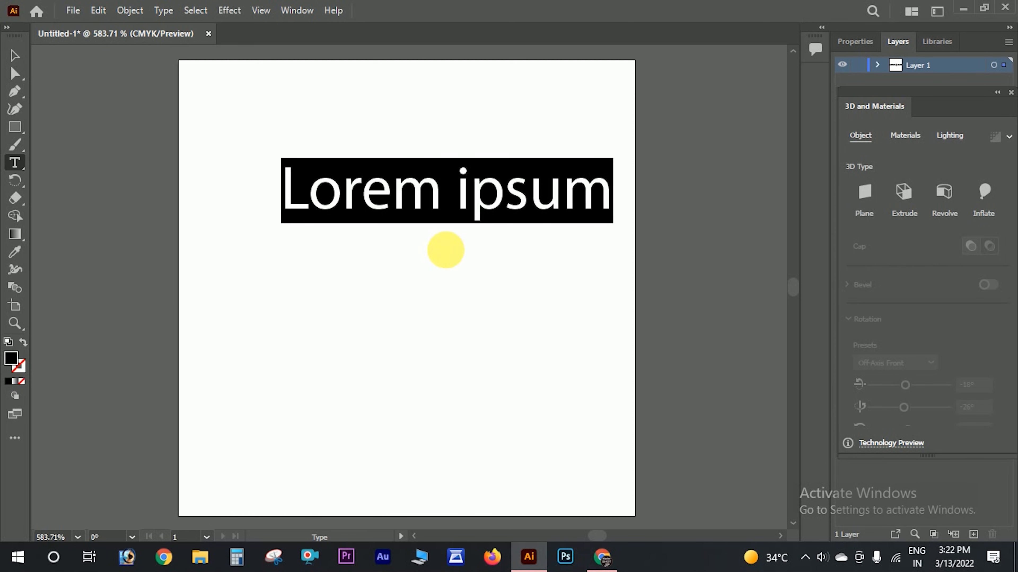
type("m")
key("BackSpace")
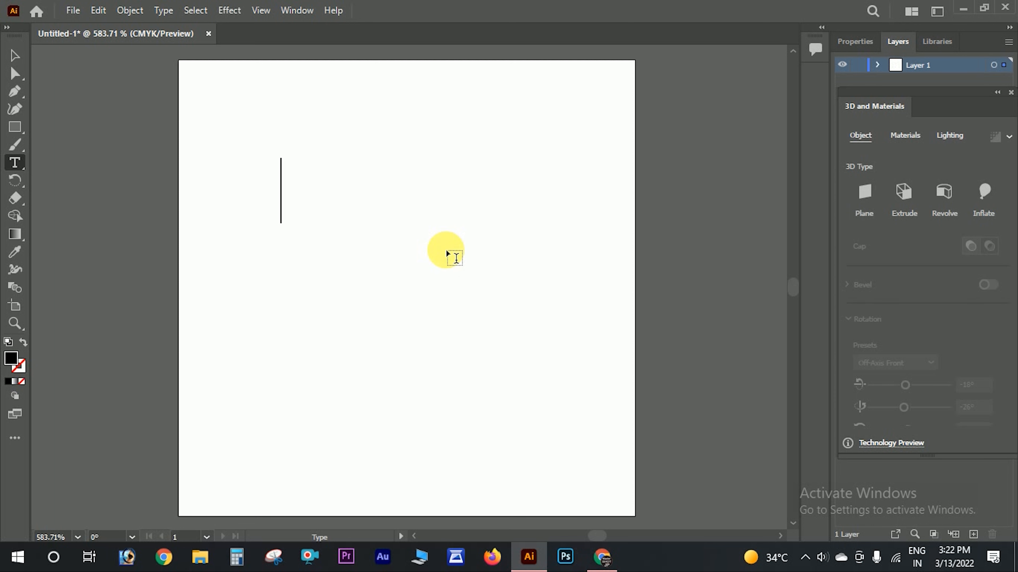
type("MASTER")
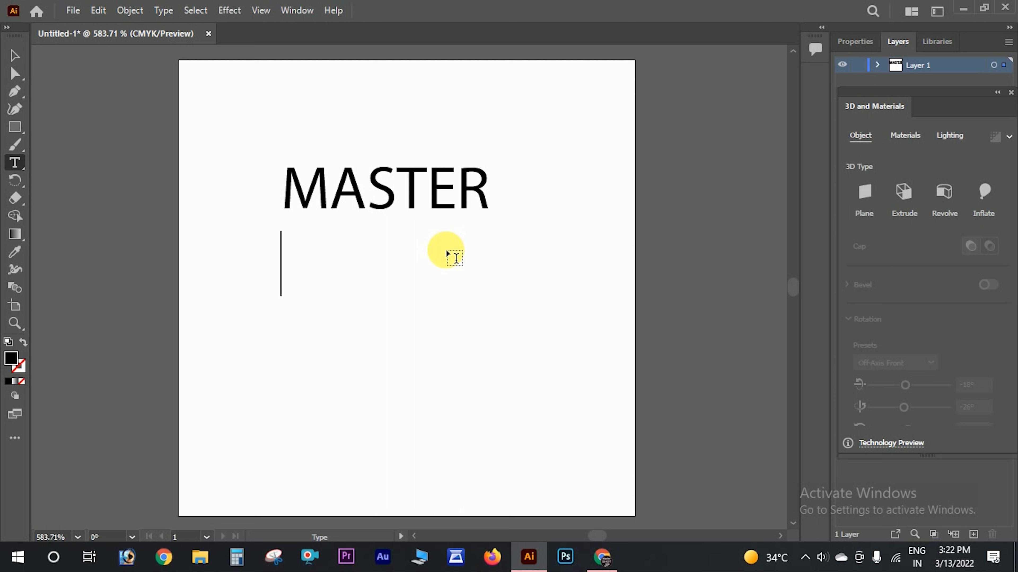
key("Return")
type("TECH ")
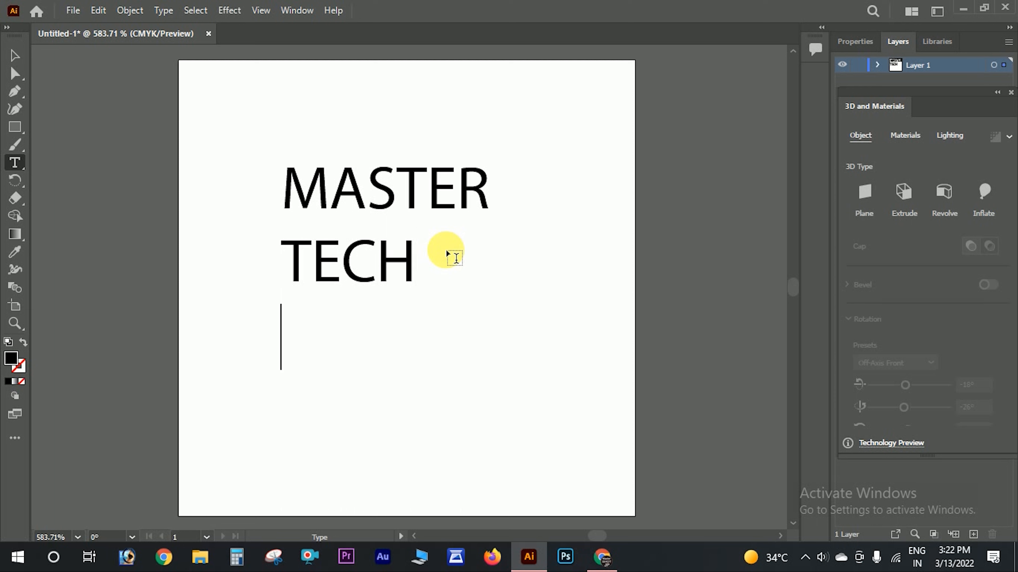
type("STUDIO")
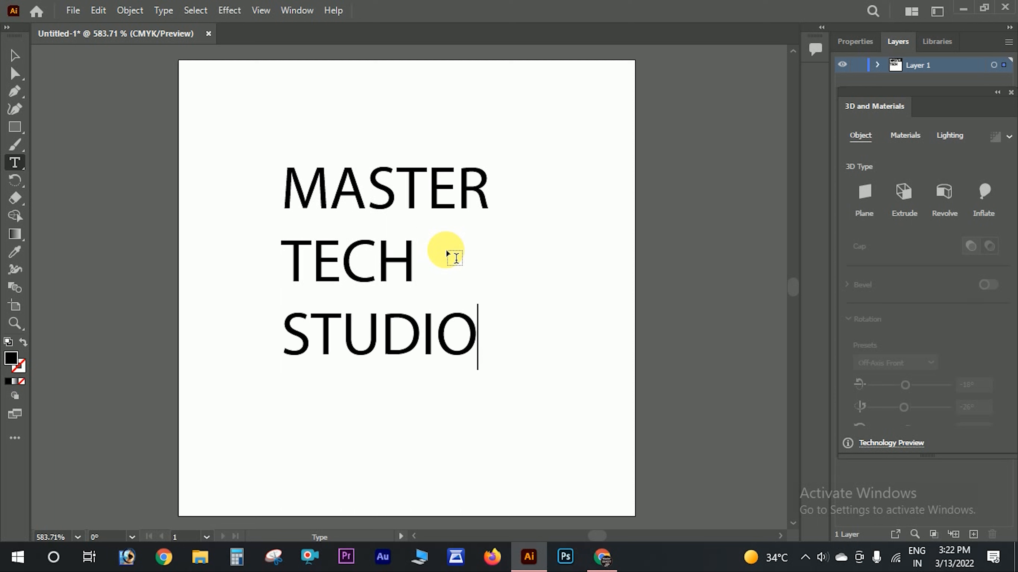
key("BackSpace")
key("BackSpace")
type("EO")
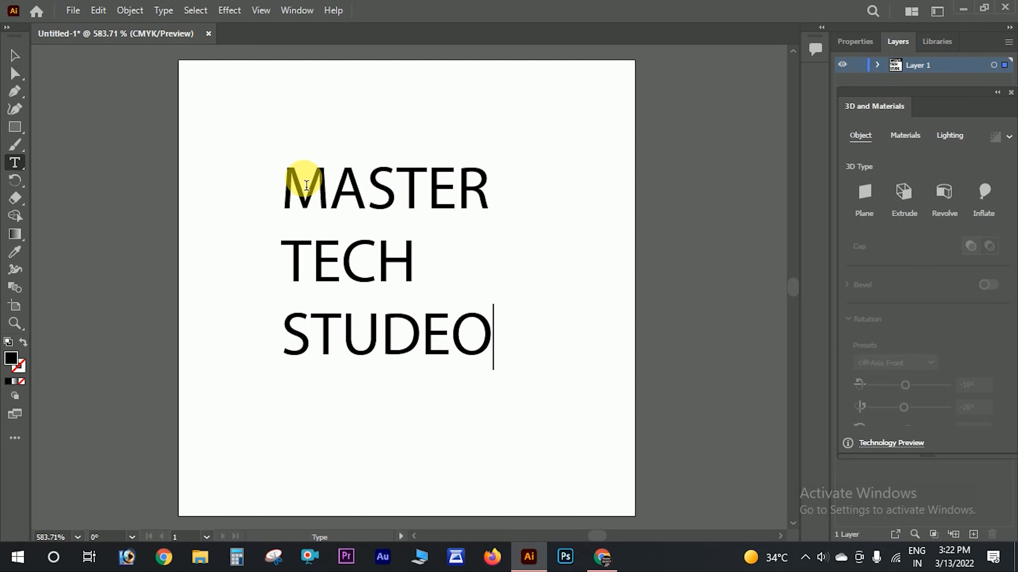
Center-align the three lines of text and move the text block back inside the artboard
left_click_drag(313, 201, 497, 334)
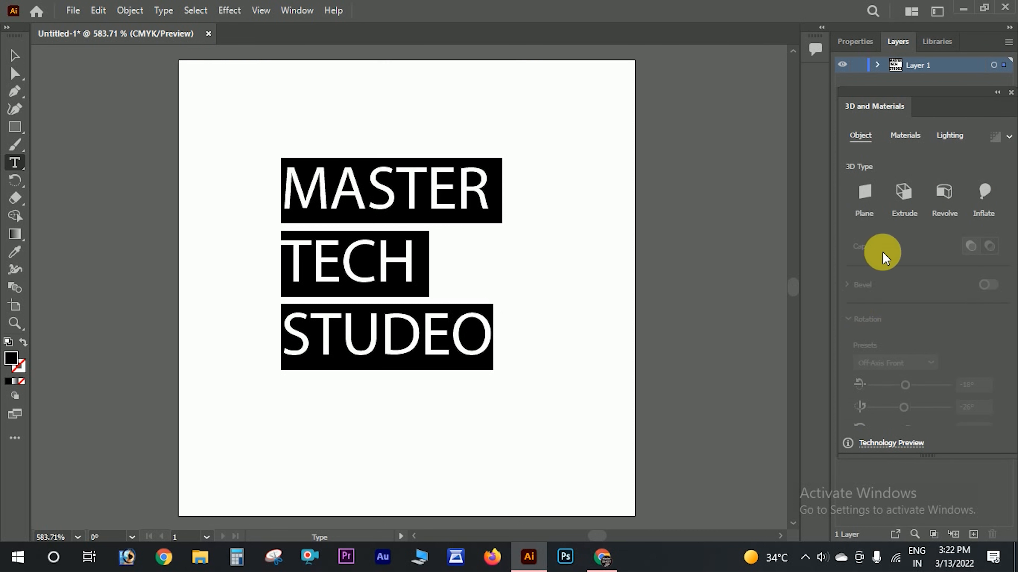
left_click_drag(934, 107, 744, 92)
left_click(853, 41)
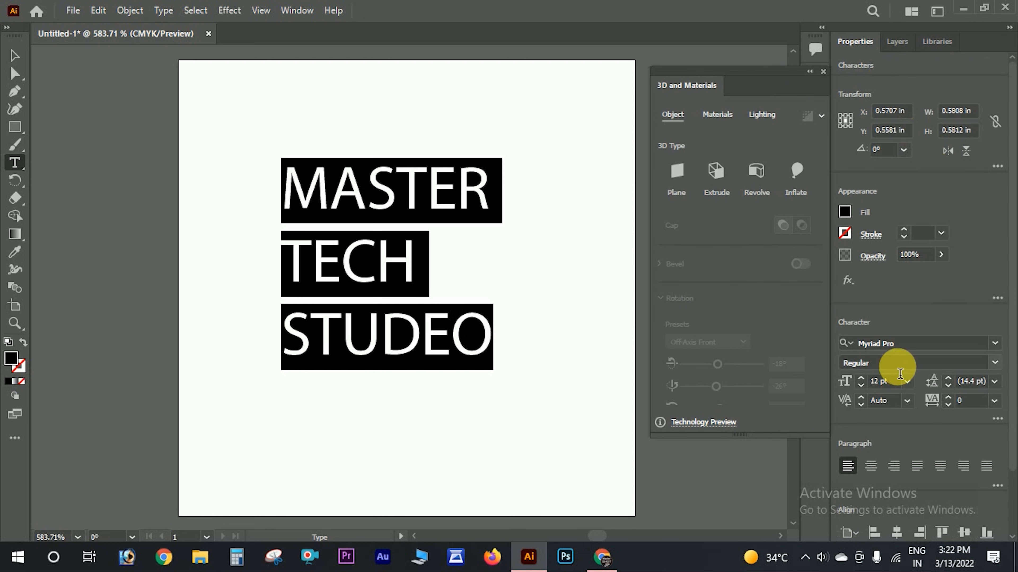
left_click(870, 465)
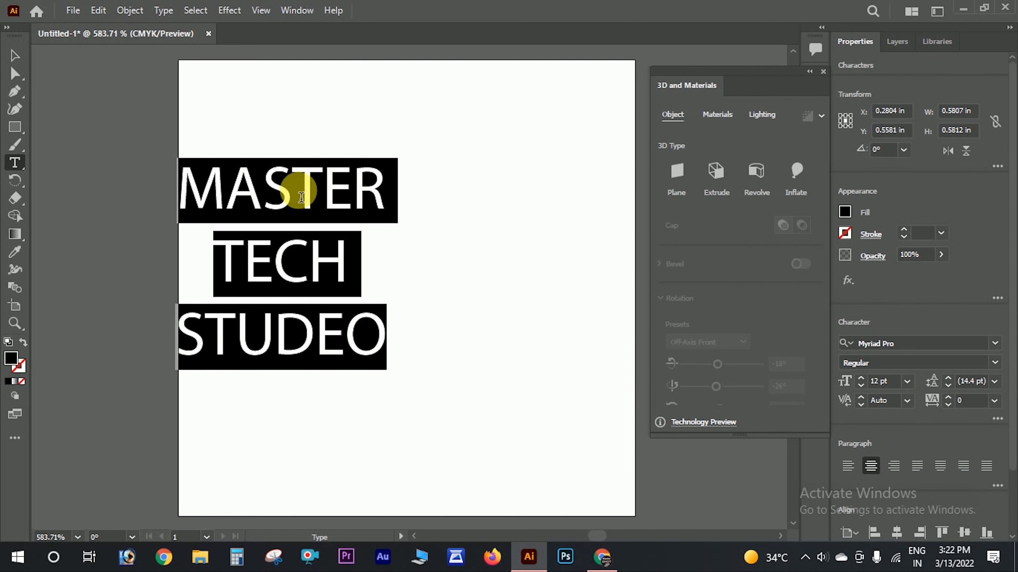
left_click(301, 197)
left_click(14, 57)
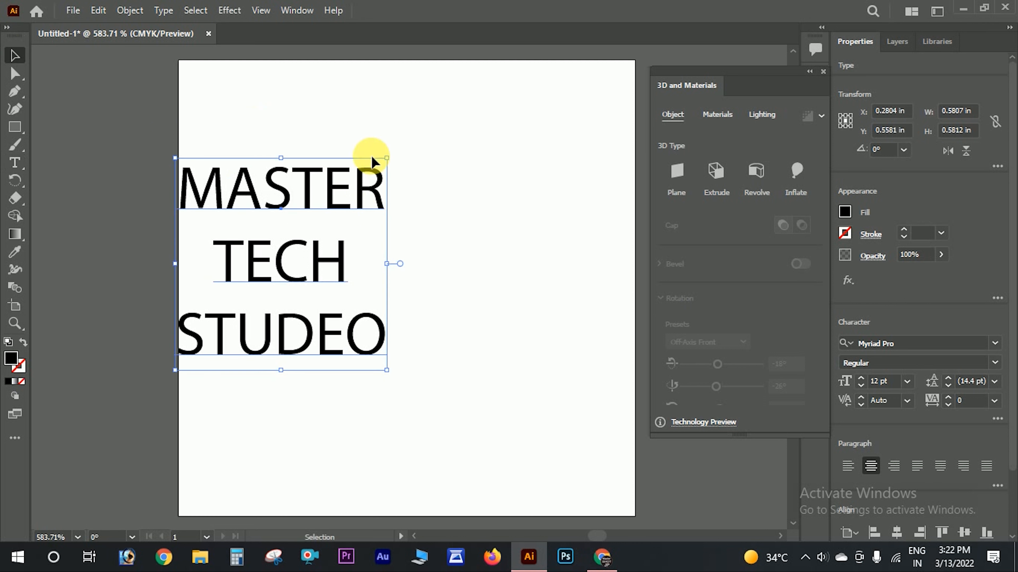
left_click_drag(339, 173, 503, 179)
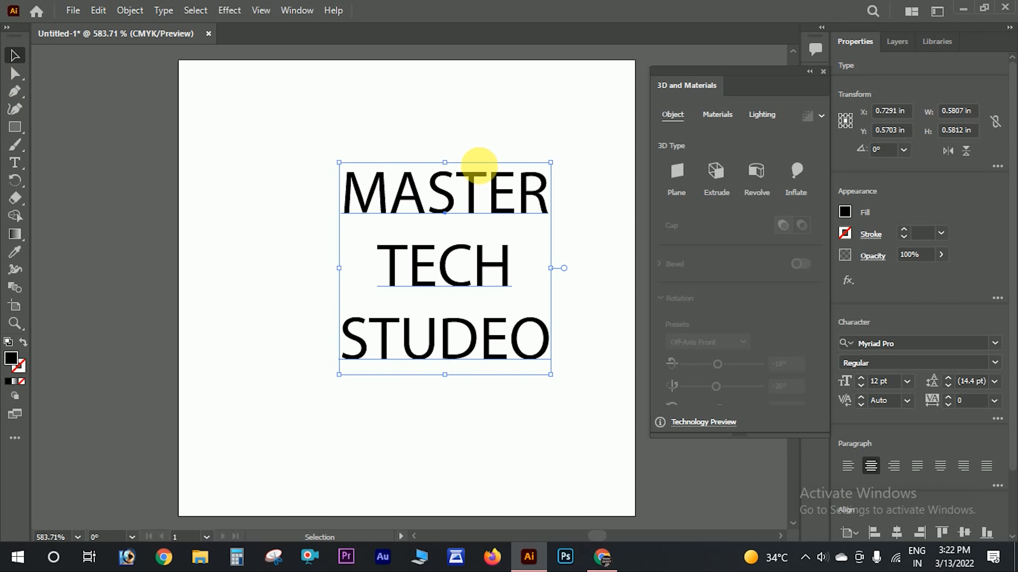
Change the font of all three text lines to Playbill
double_click(445, 187)
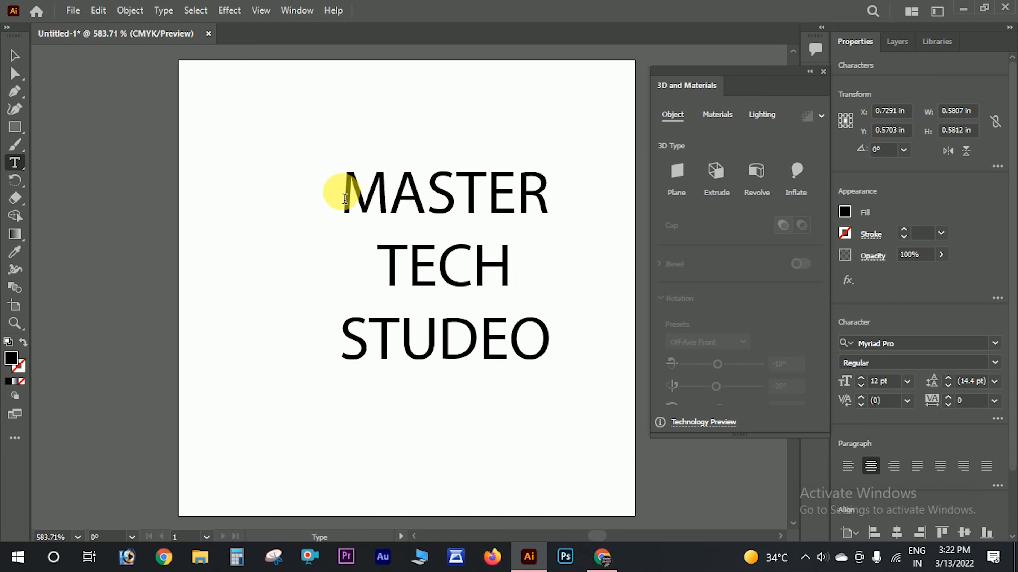
left_click_drag(347, 198, 581, 356)
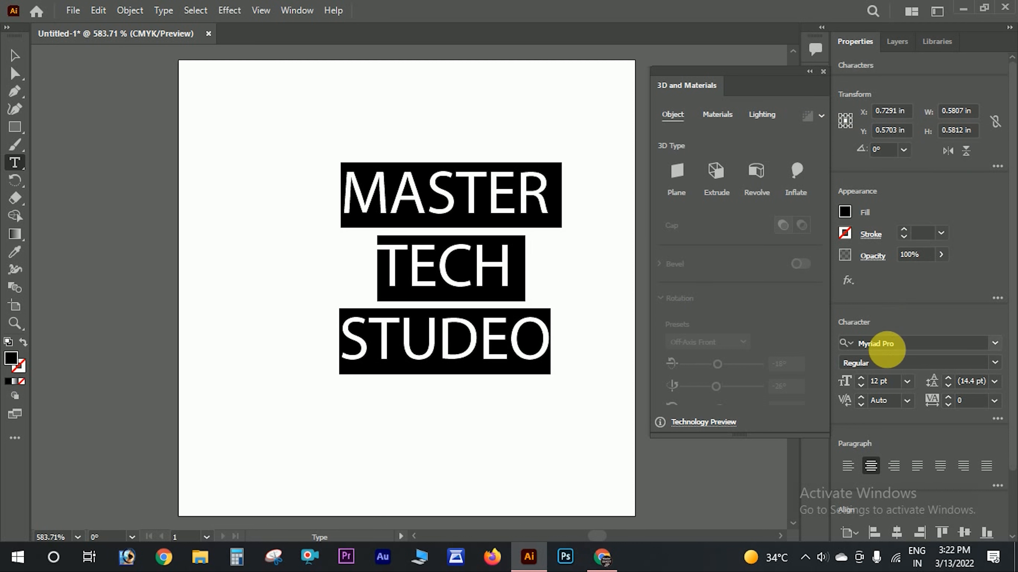
left_click(888, 347)
key("Down")
key("Down")
key("Down")
key("Down")
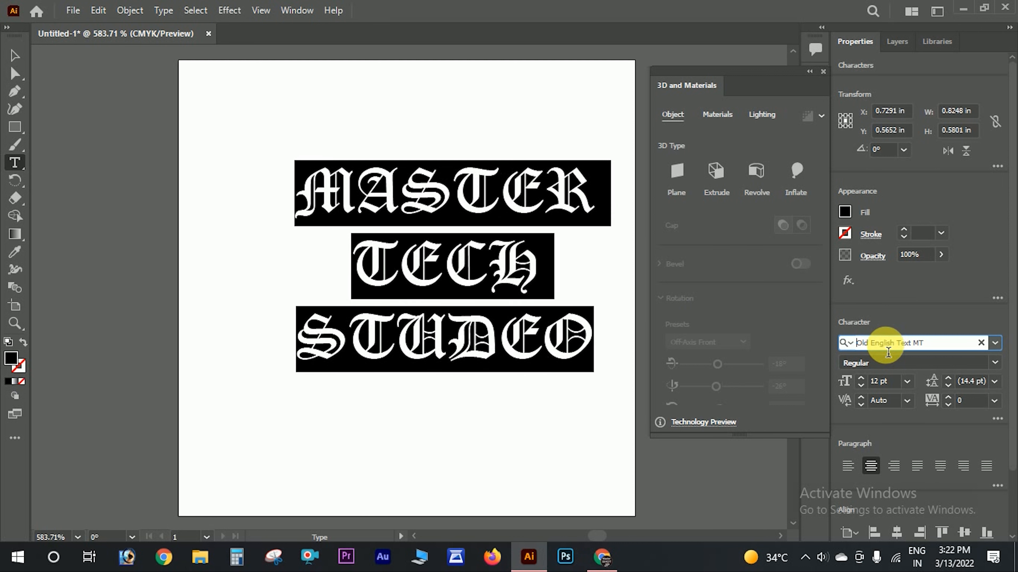
key("Down")
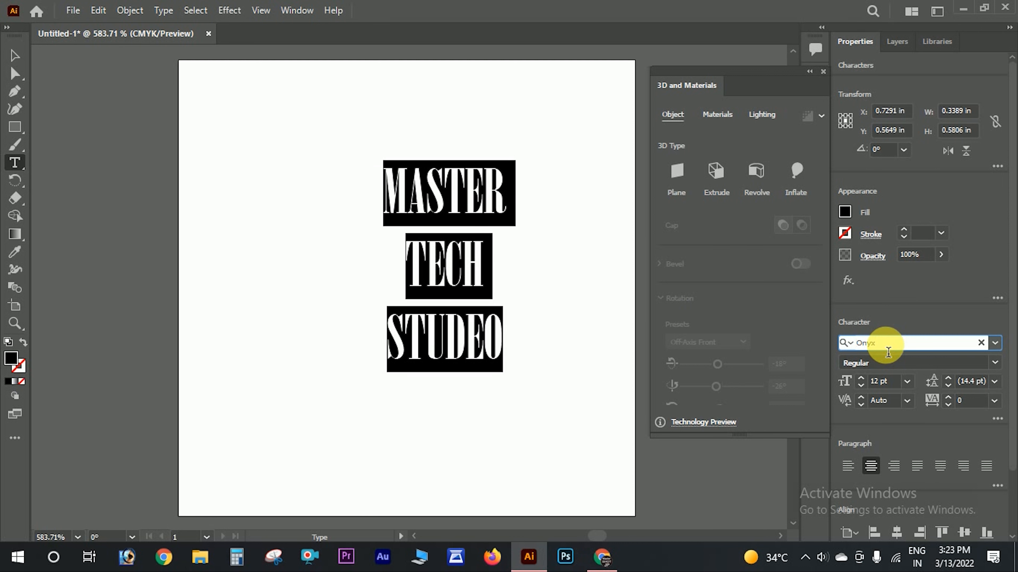
key("Down")
key("Down")
key("Down")
key("Down")
key("Down")
key("Down")
key("Down")
key("Down")
key("Down")
key("Down")
key("Up")
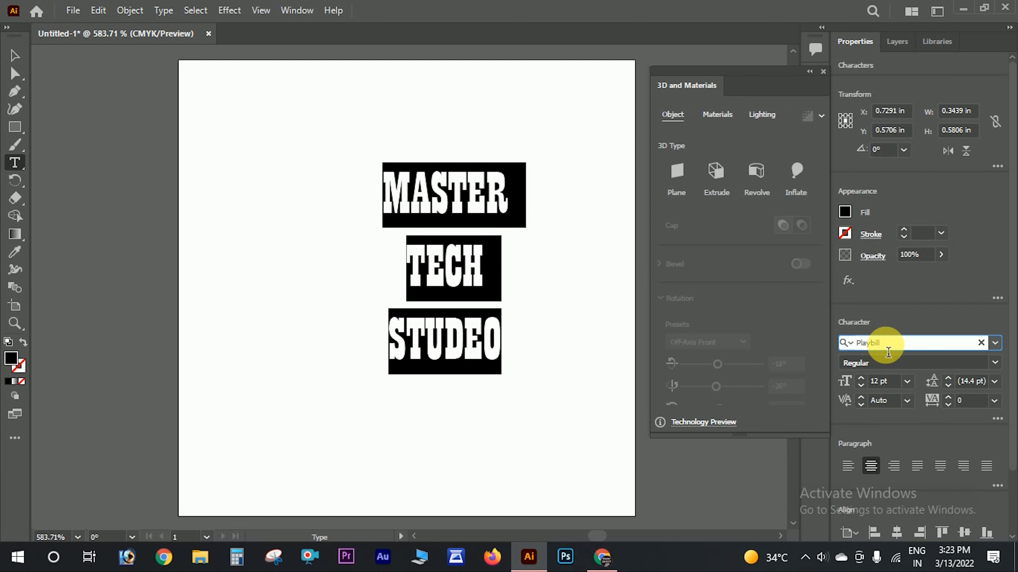
left_click(488, 273)
Enlarge the text block to about 0.96 in wide by 0.76 in high and position it near the artboard's center
left_click(14, 57)
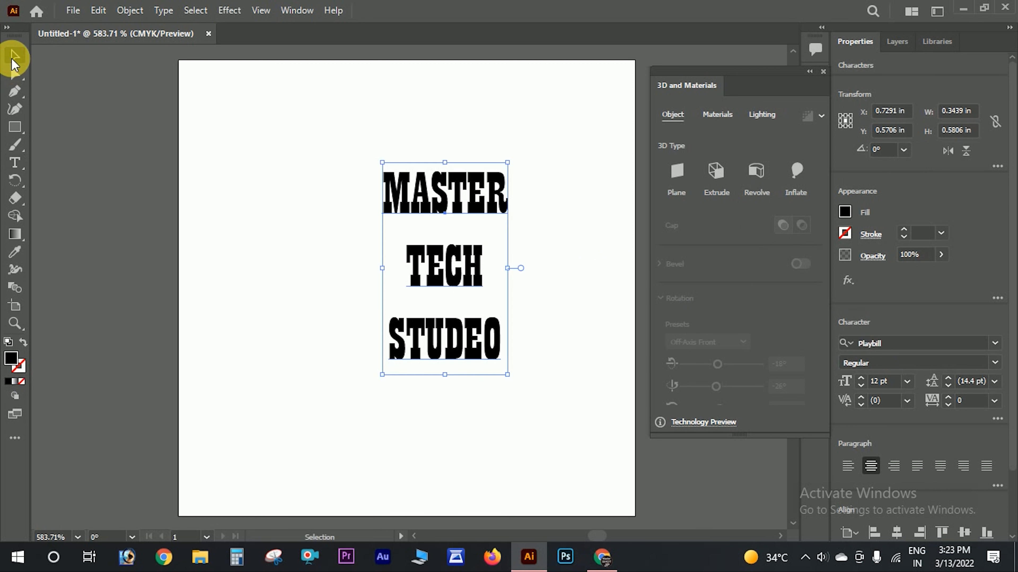
left_click_drag(508, 268, 612, 273)
left_click_drag(381, 268, 262, 268)
left_click_drag(436, 162, 438, 107)
left_click_drag(438, 380, 438, 384)
left_click_drag(456, 259, 431, 305)
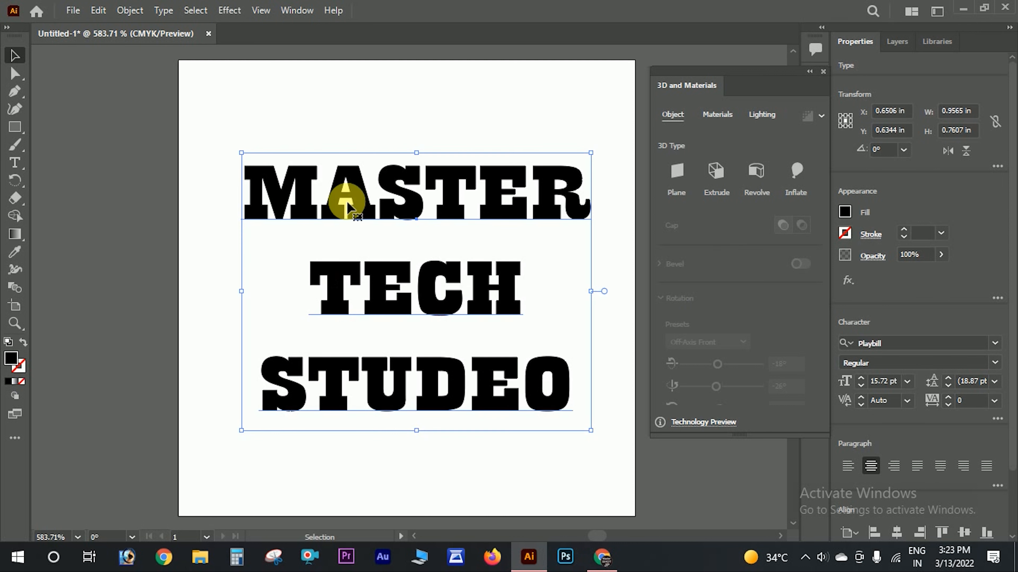
Give the text a dark magenta stroke with a weight of 0.25 pt
left_click(844, 234)
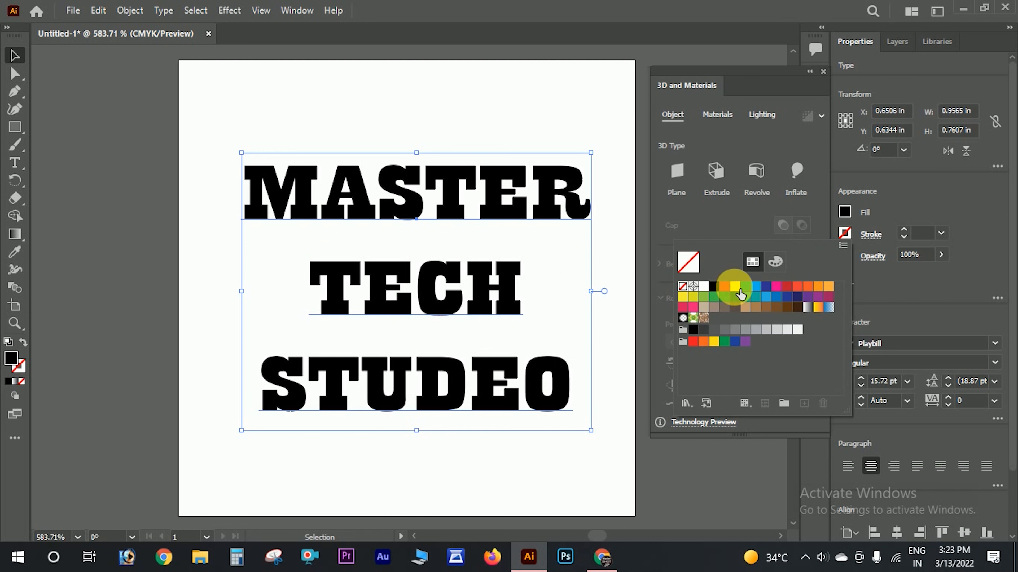
left_click(736, 288)
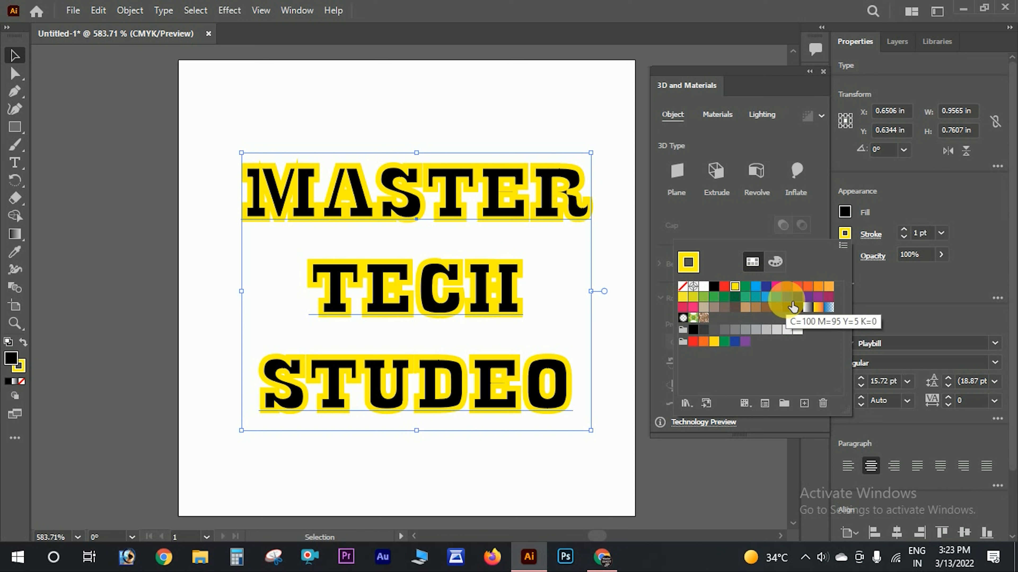
left_click(786, 298)
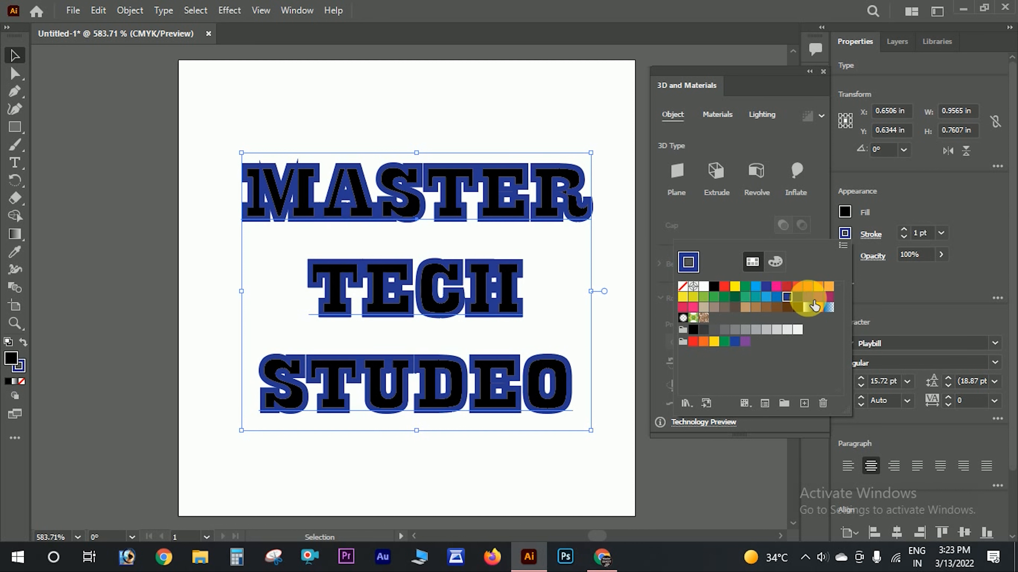
left_click(808, 297)
left_click(828, 297)
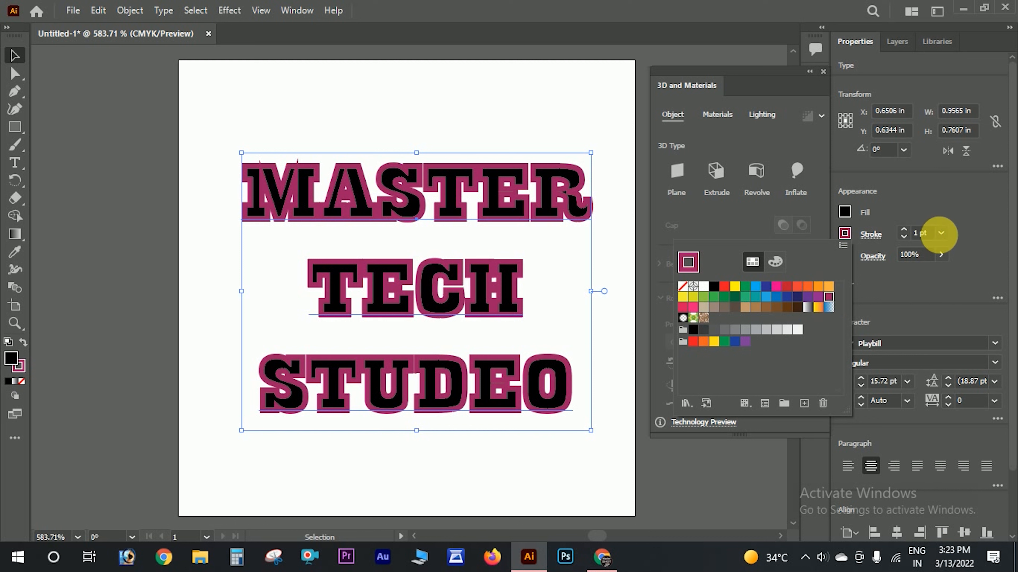
left_click(942, 235)
left_click(940, 234)
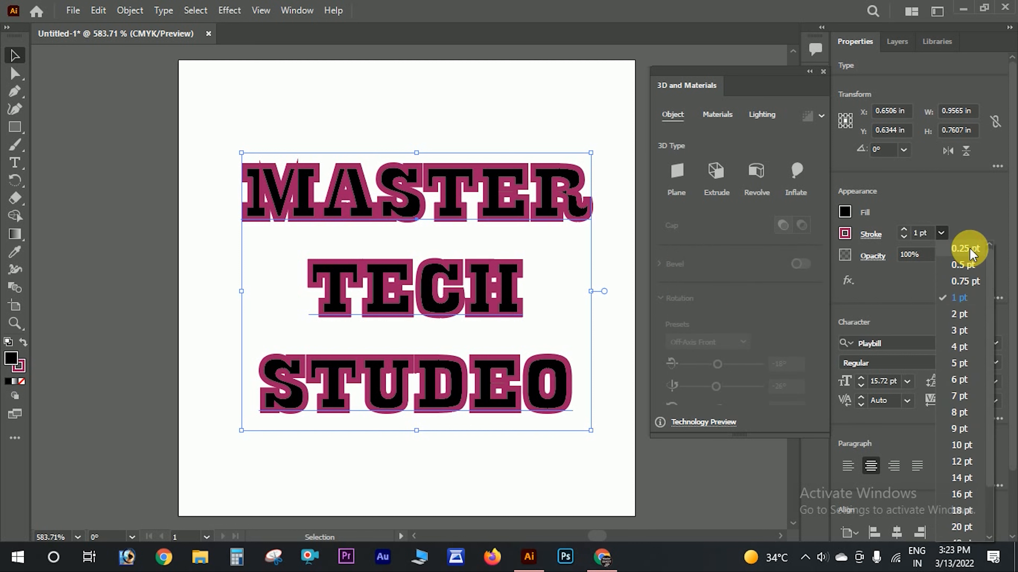
left_click(969, 250)
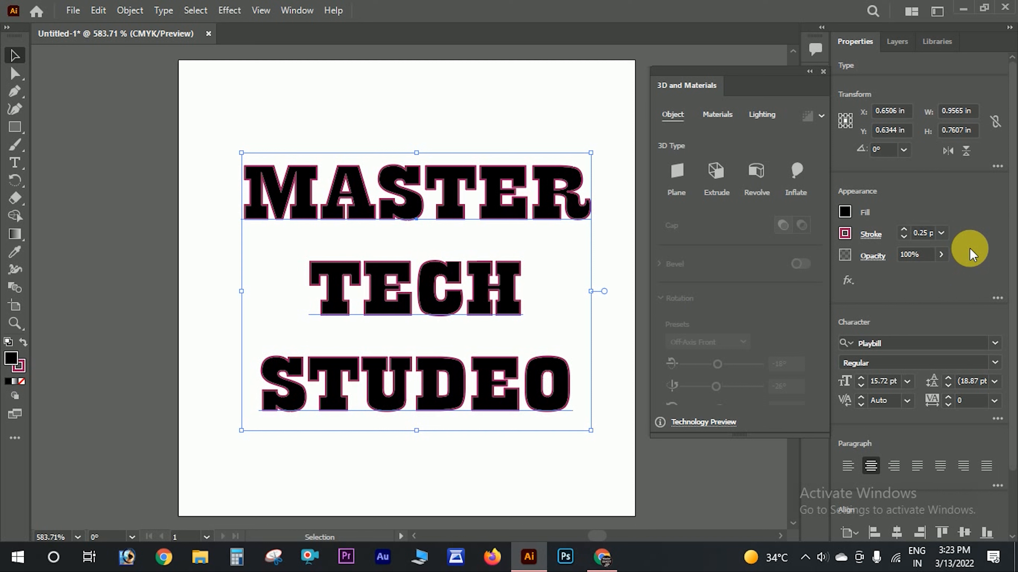
Fill the text with an orange-brown color of about C 30.2, M 61.57, Y 100, K 17.65
left_click(844, 211)
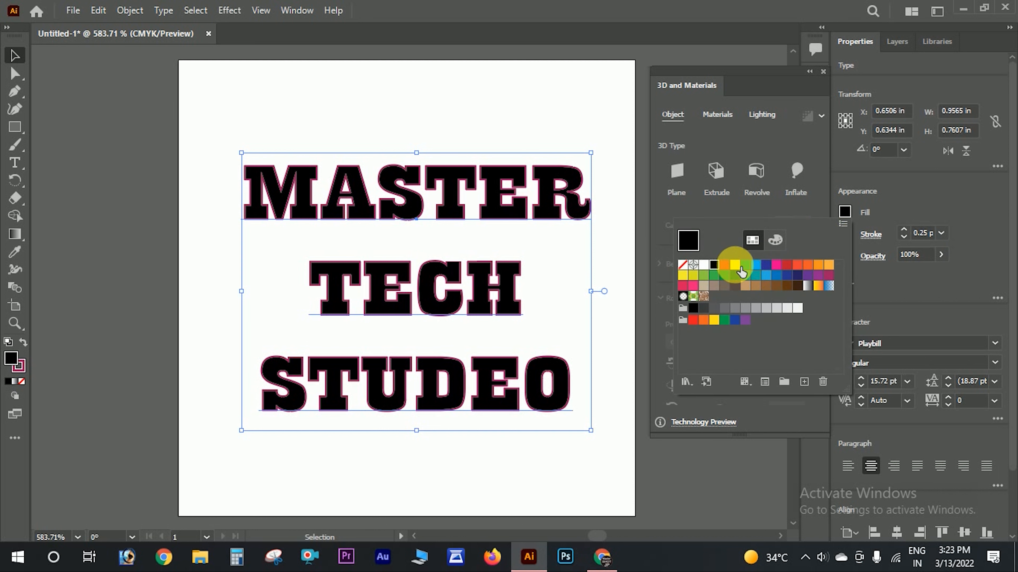
left_click(777, 286)
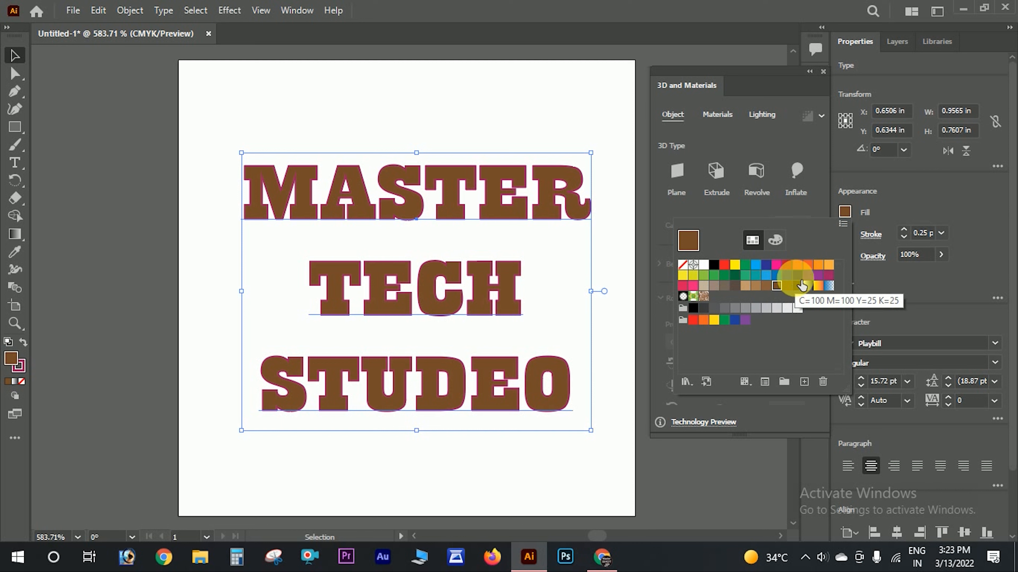
left_click(807, 285)
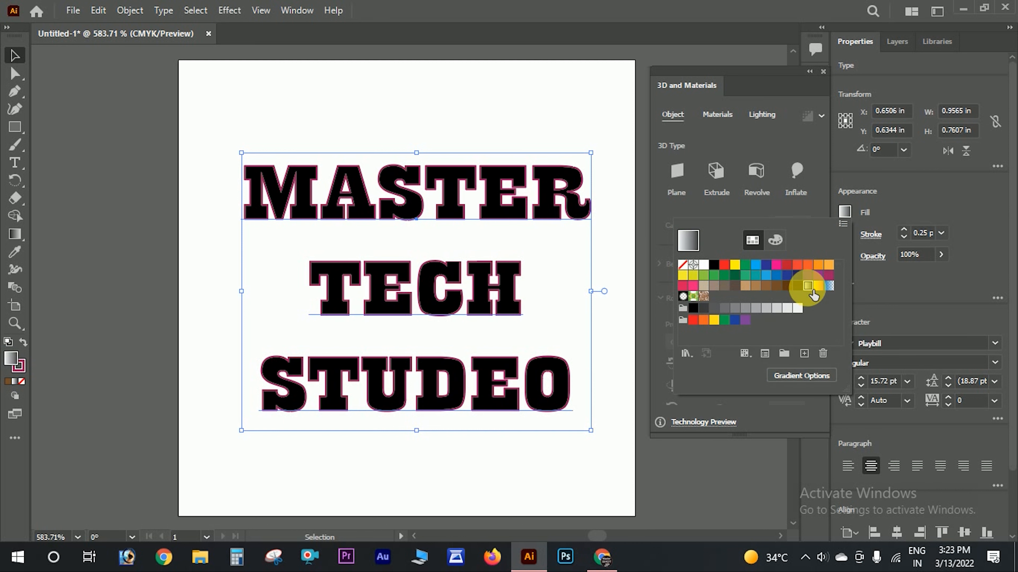
left_click(776, 241)
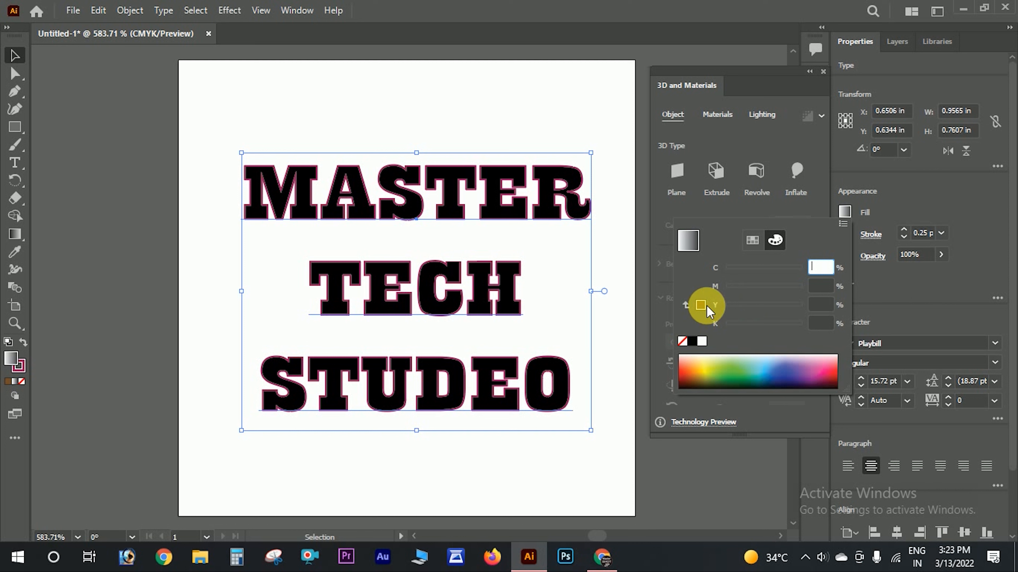
left_click(784, 375)
left_click(820, 382)
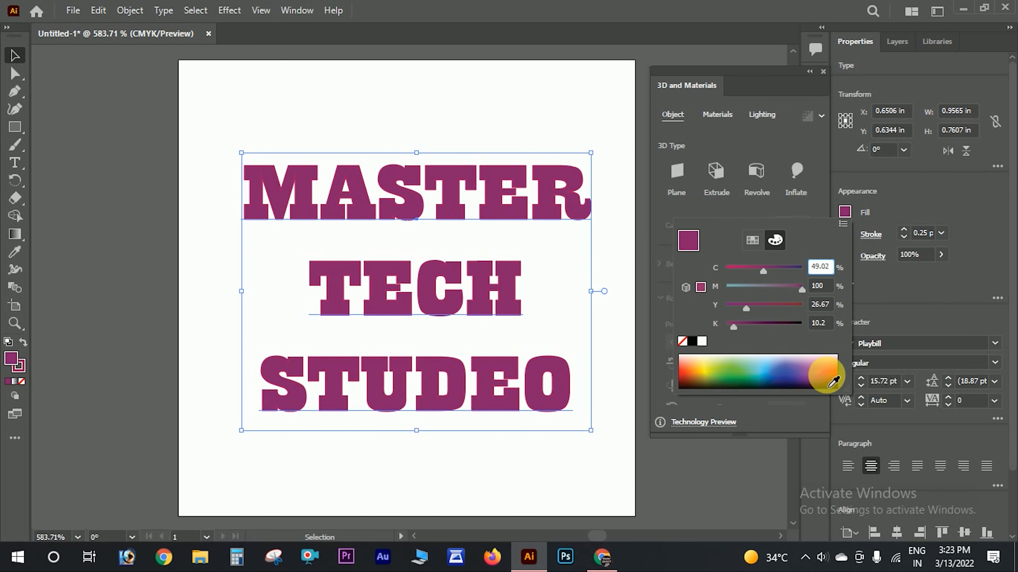
left_click(832, 379)
left_click(694, 391)
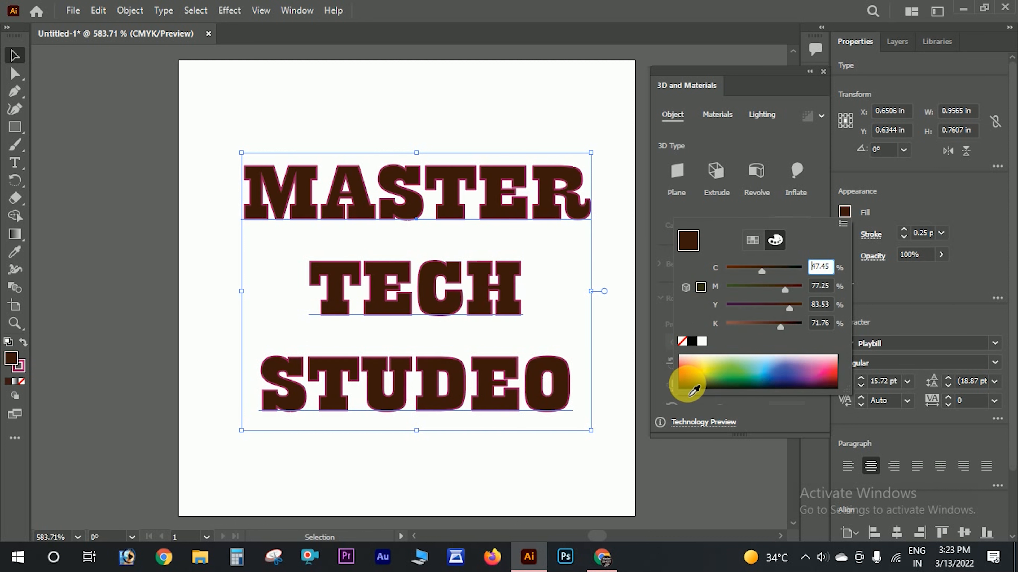
left_click(700, 385)
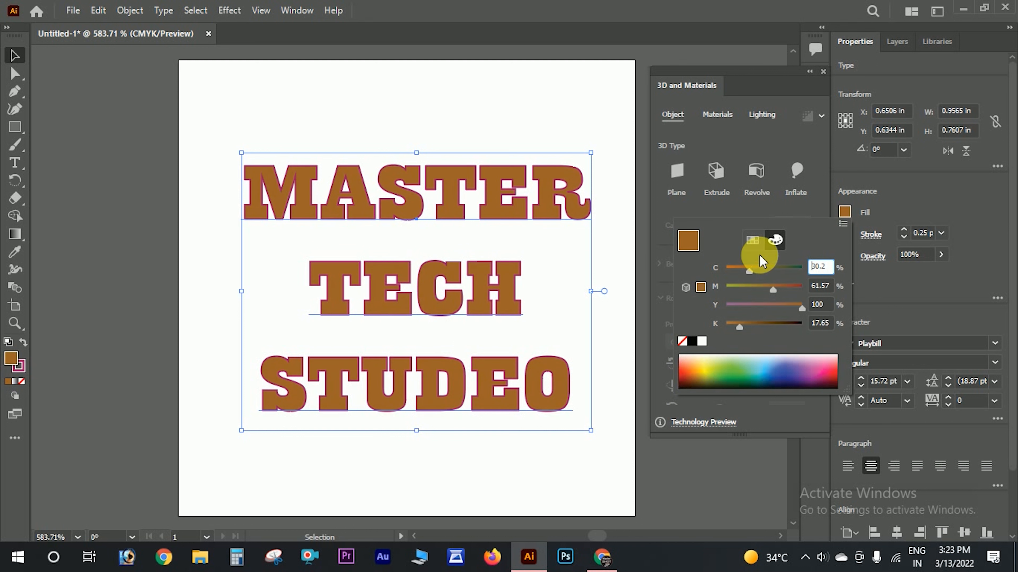
Apply the Diffuse lighting preset to the text
left_click(714, 117)
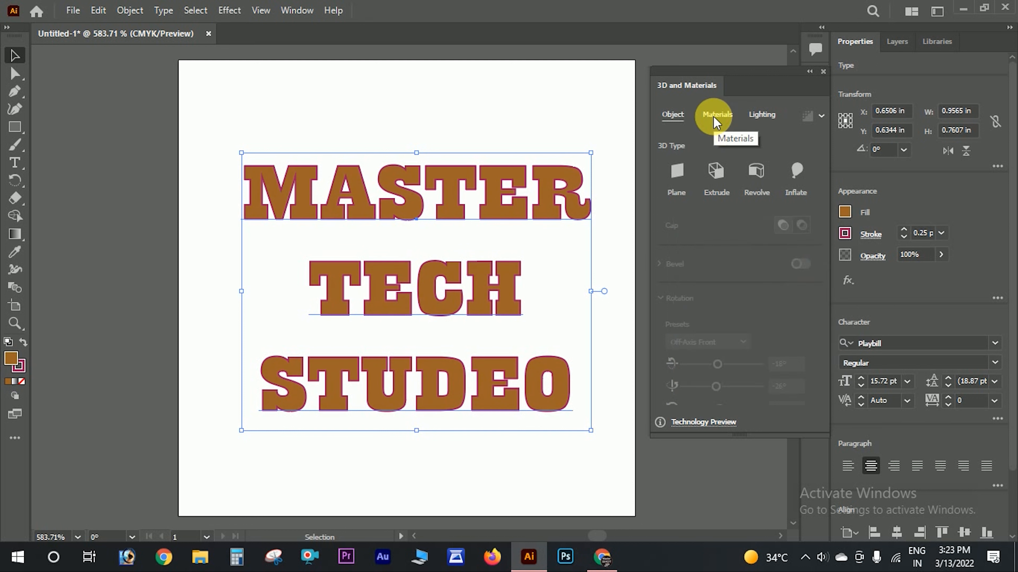
left_click(765, 114)
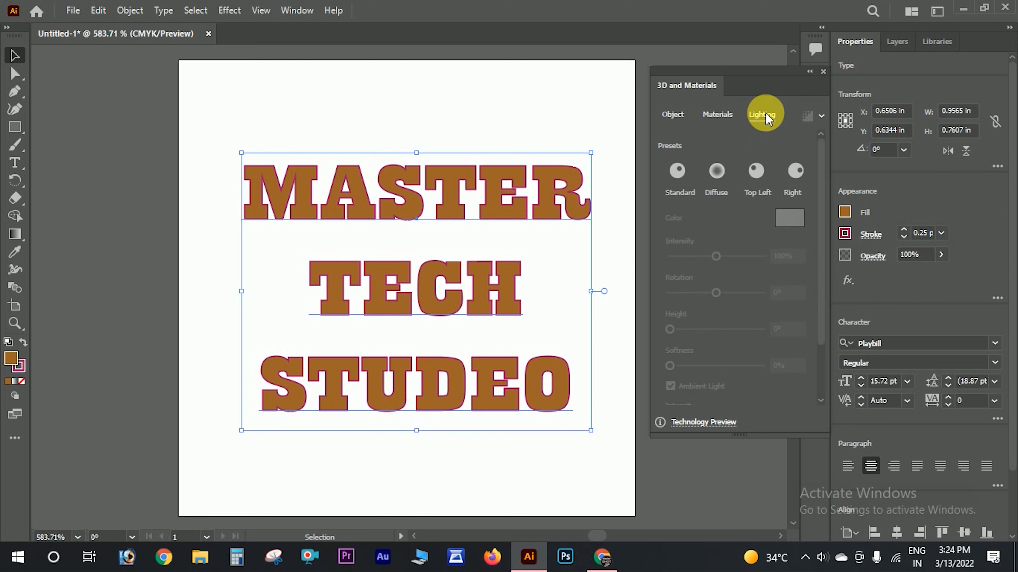
left_click(717, 172)
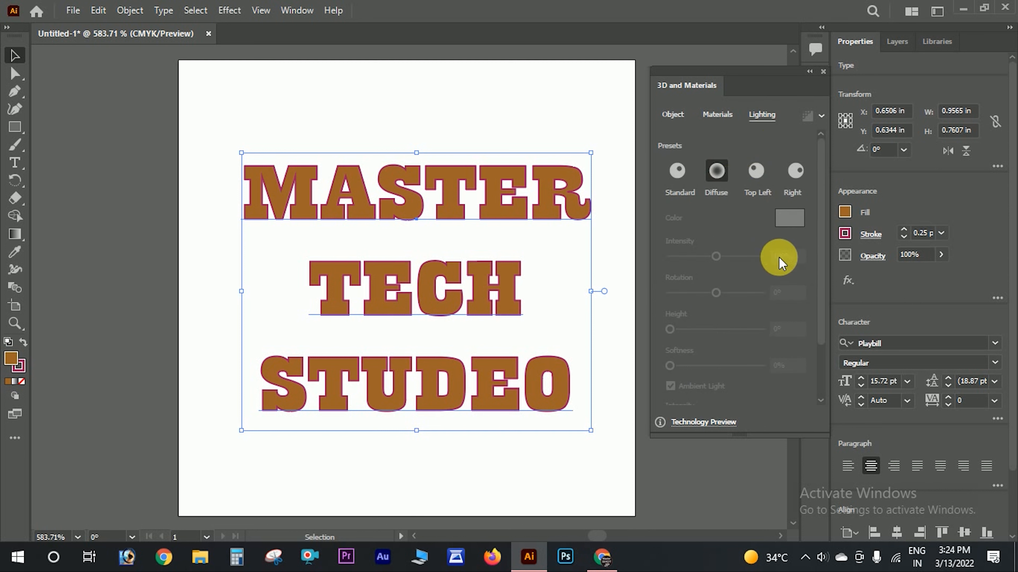
scroll(760, 269, "down", 2)
scroll(759, 242, "up", 2)
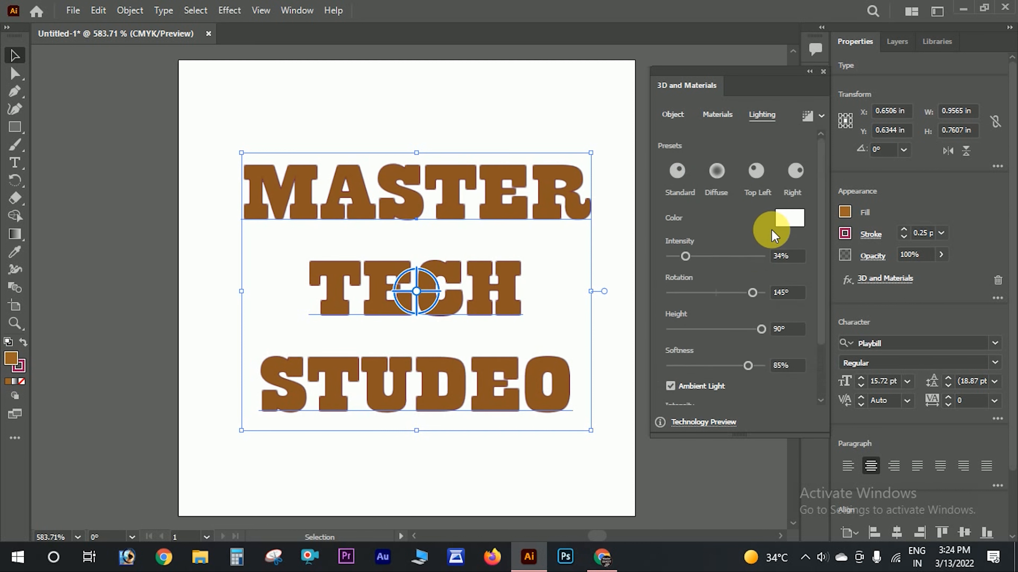
Set the light color to a medium dark blue and choose the Standard lighting preset
left_click(789, 219)
left_click(816, 228)
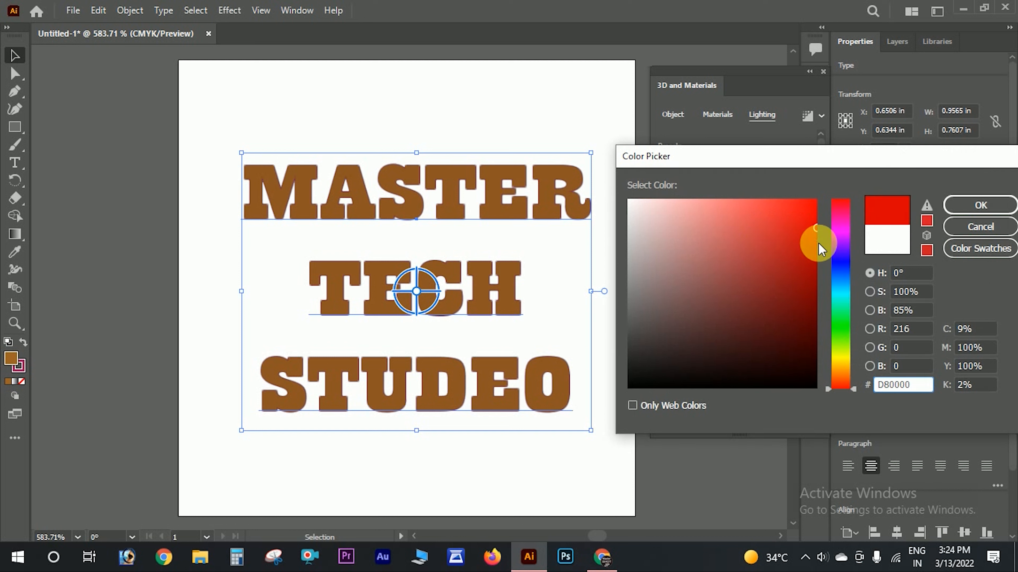
left_click(847, 259)
left_click(979, 205)
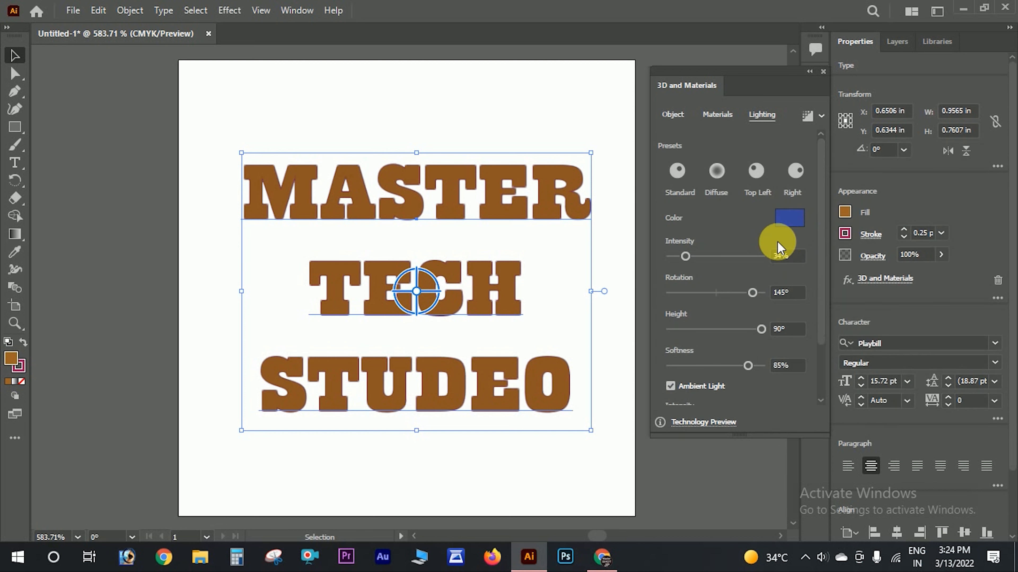
left_click(686, 183)
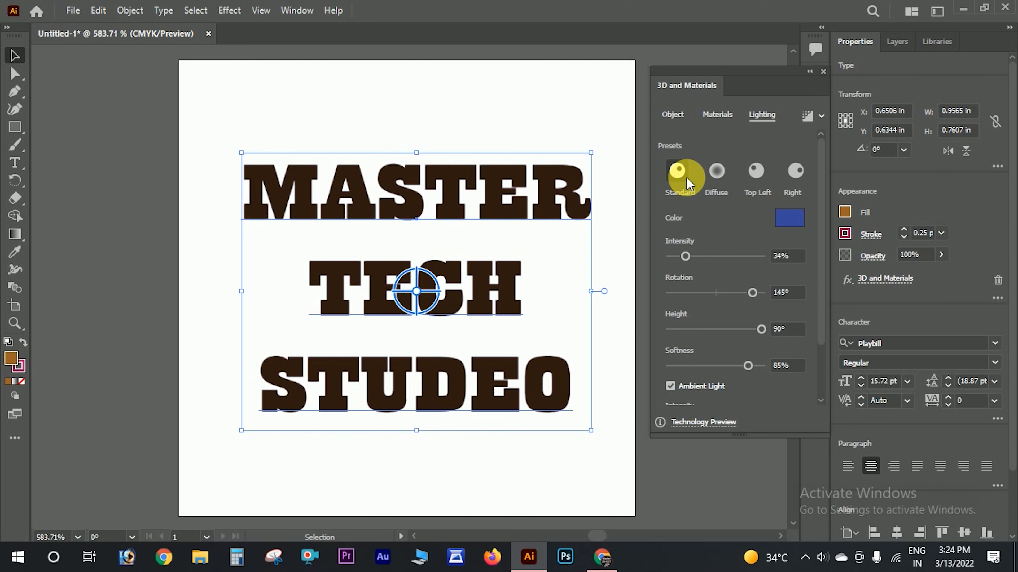
Try the Registration and None swatches as the text fill, and apply the White, Black gradient swatch
left_click(673, 115)
left_click(878, 244)
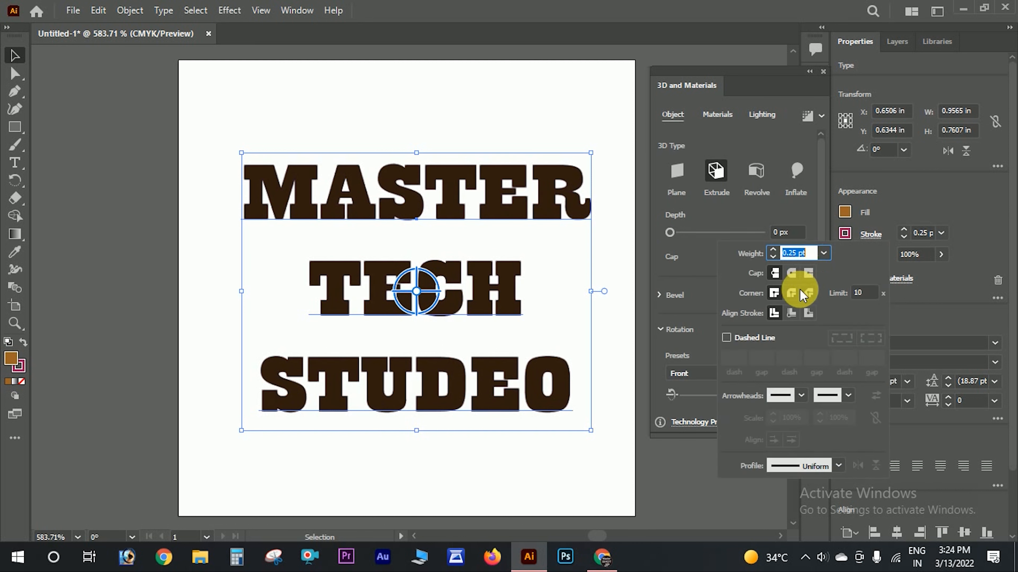
left_click(842, 217)
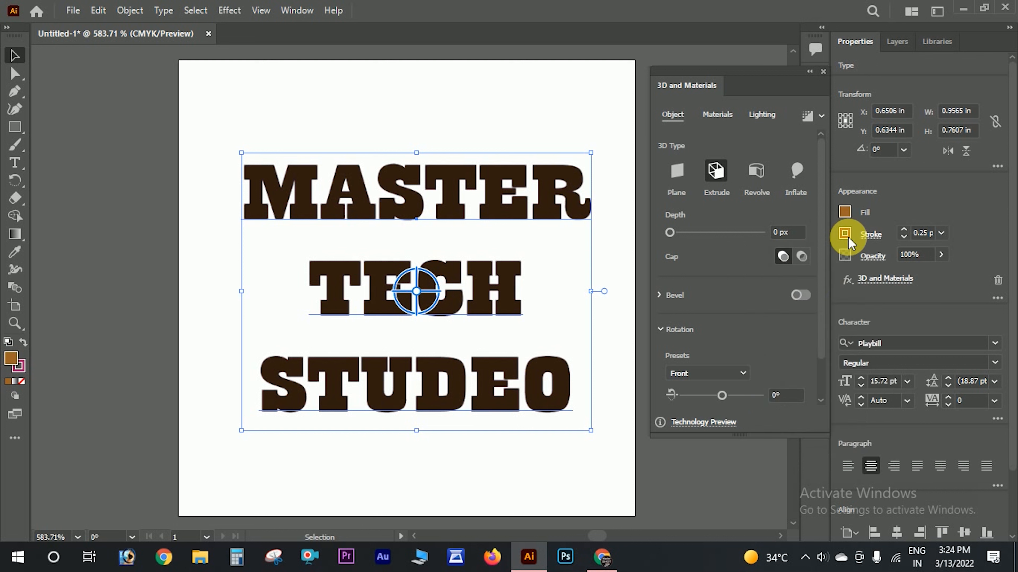
left_click(843, 211)
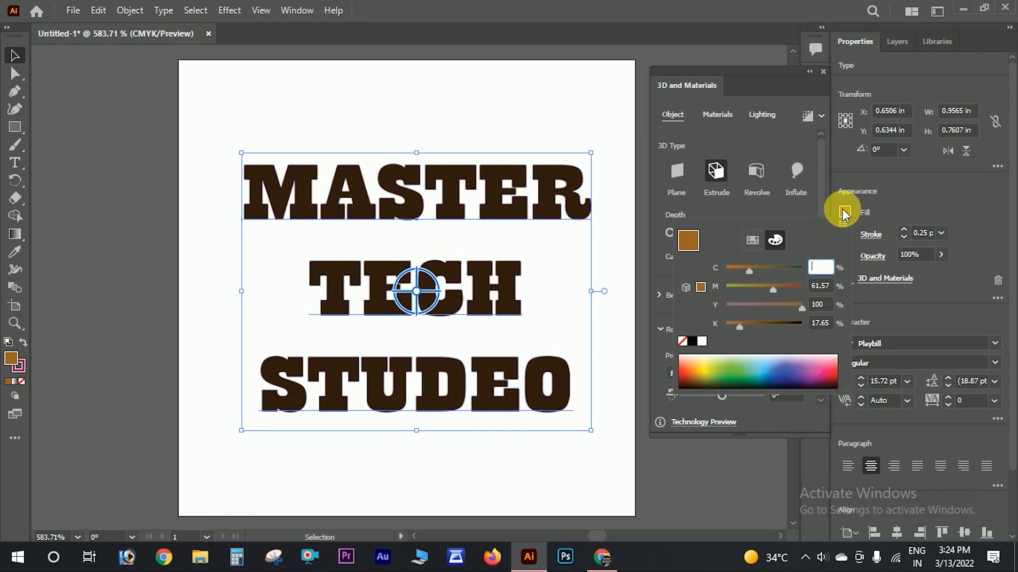
left_click(758, 242)
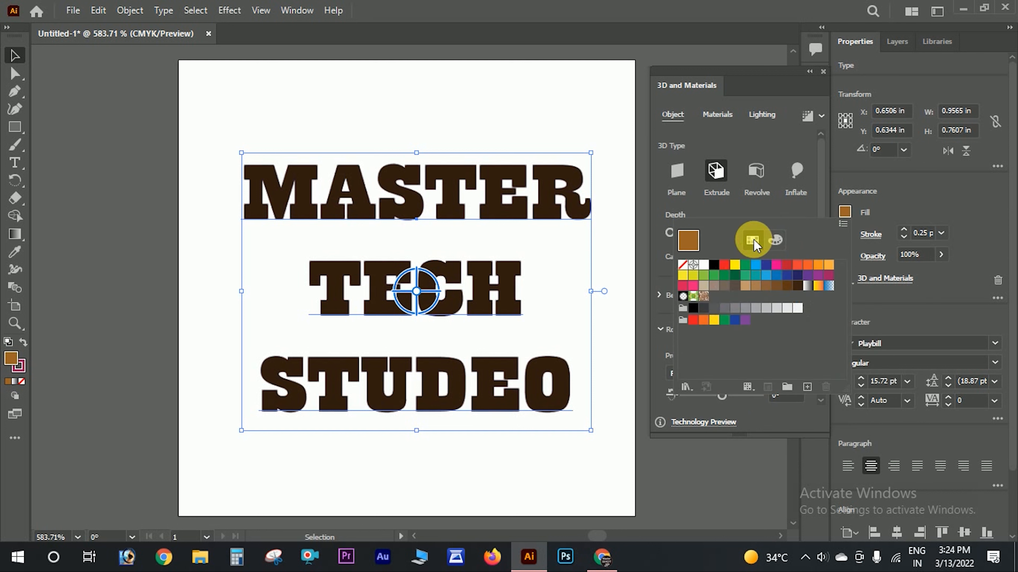
left_click(807, 286)
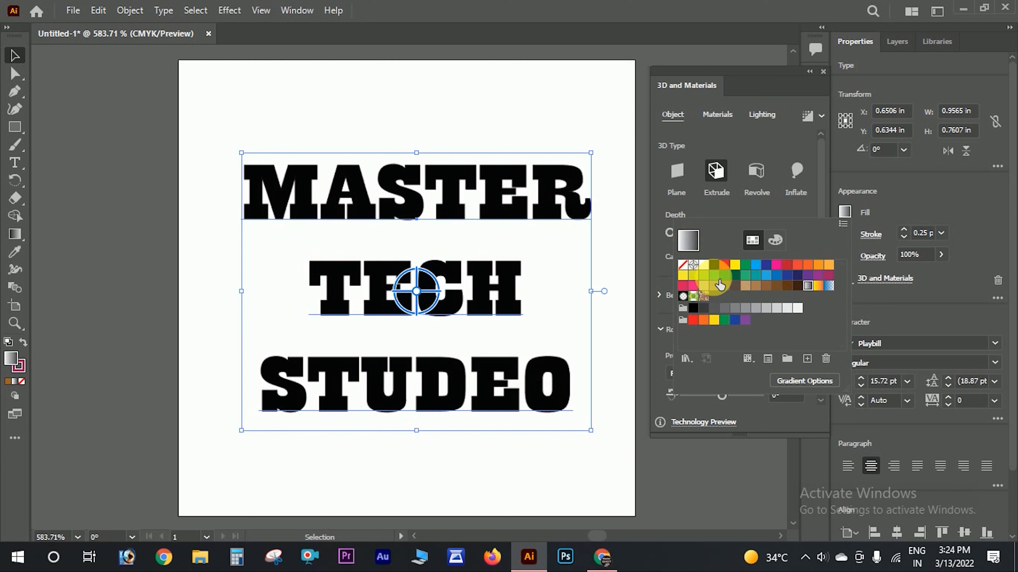
left_click(695, 266)
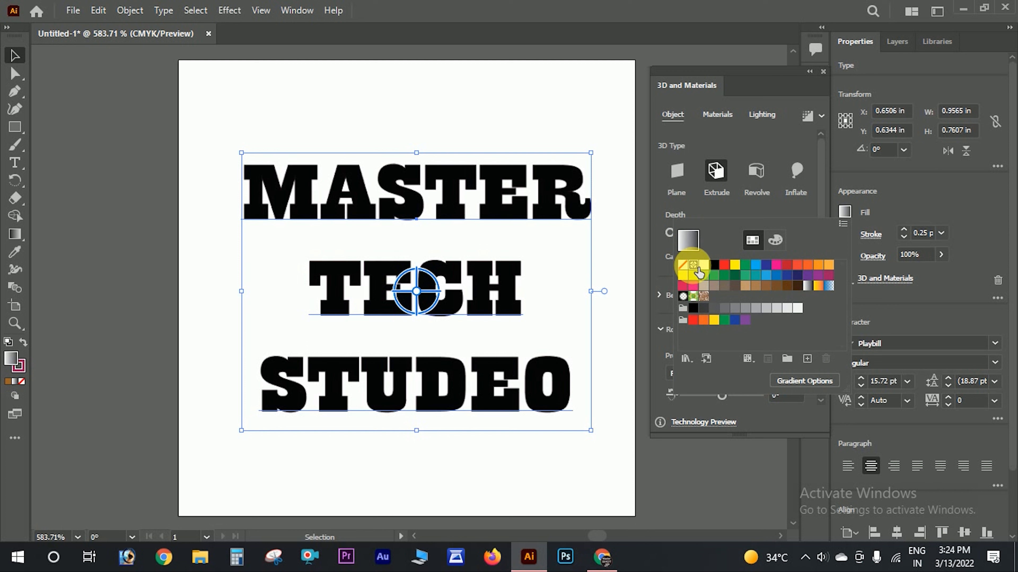
left_click(683, 265)
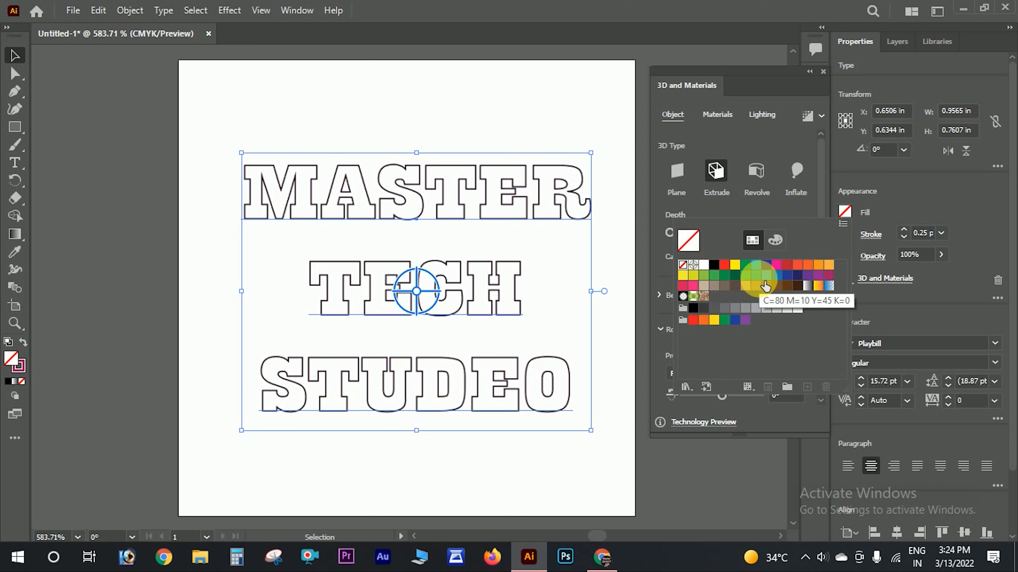
double_click(808, 285)
left_click(562, 300)
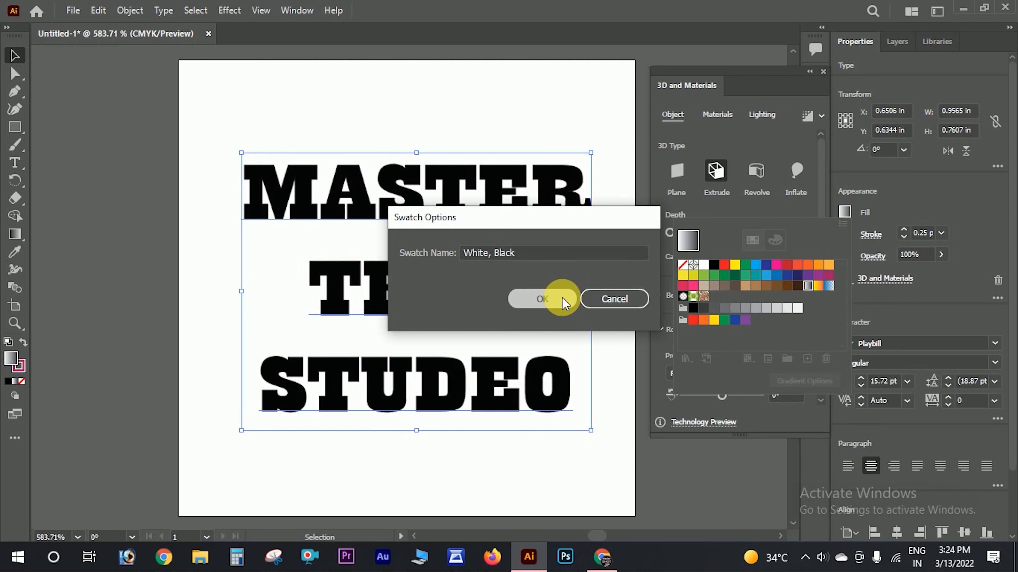
Replace the text's gradient fill with a solid light gray [Registration] tint
left_click(776, 241)
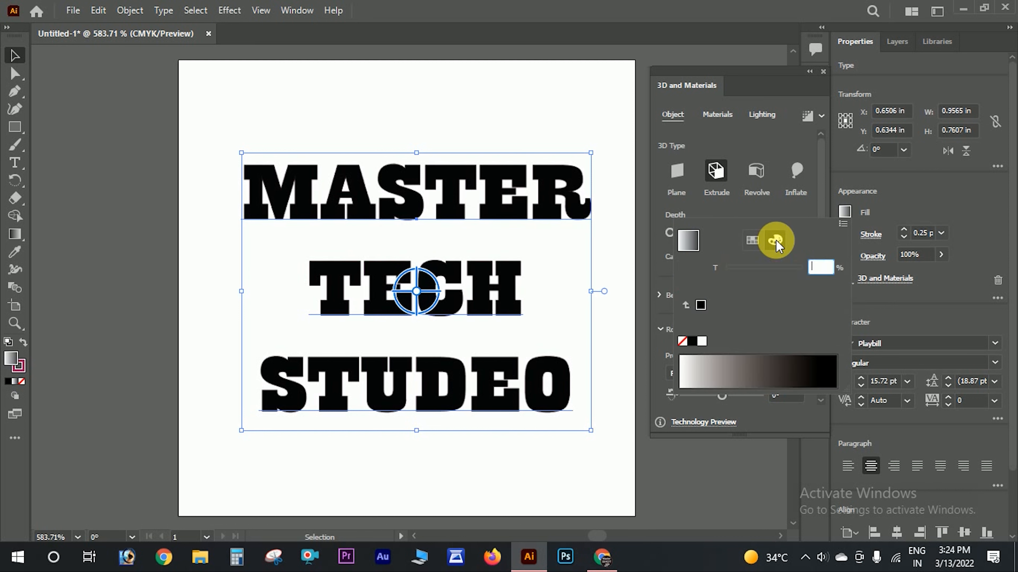
left_click(713, 380)
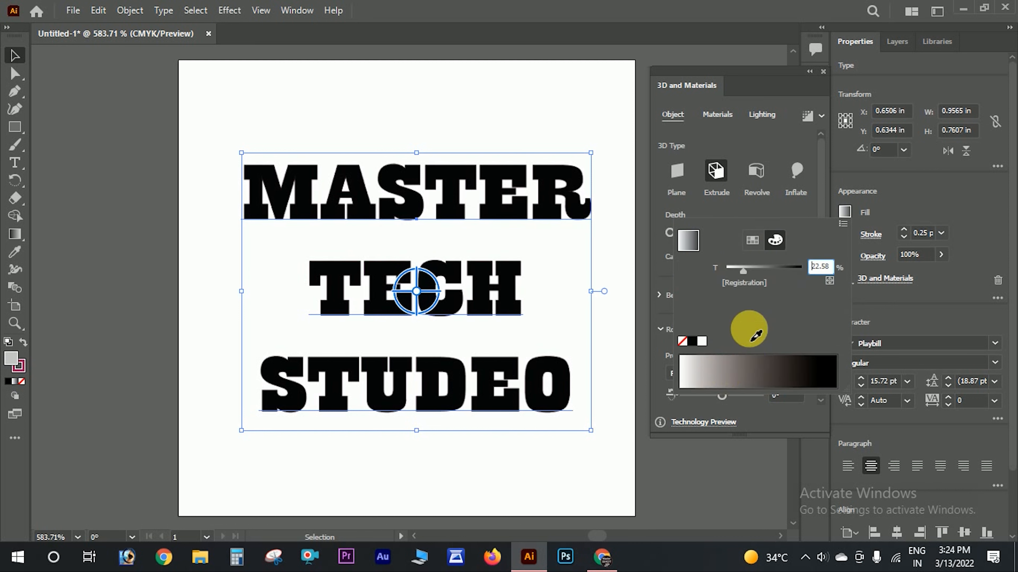
left_click_drag(743, 271, 753, 273)
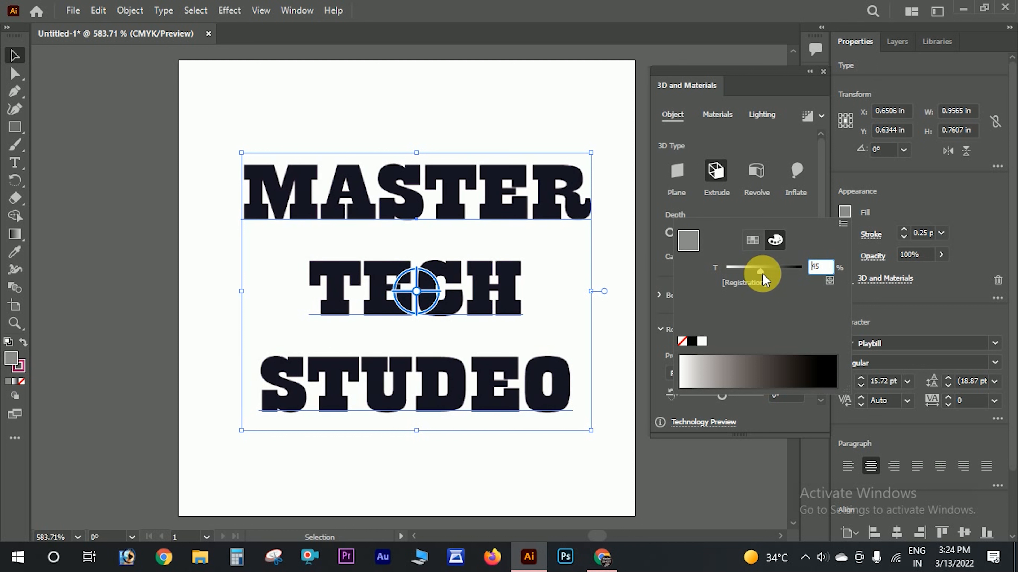
left_click_drag(762, 275, 750, 273)
left_click(829, 281)
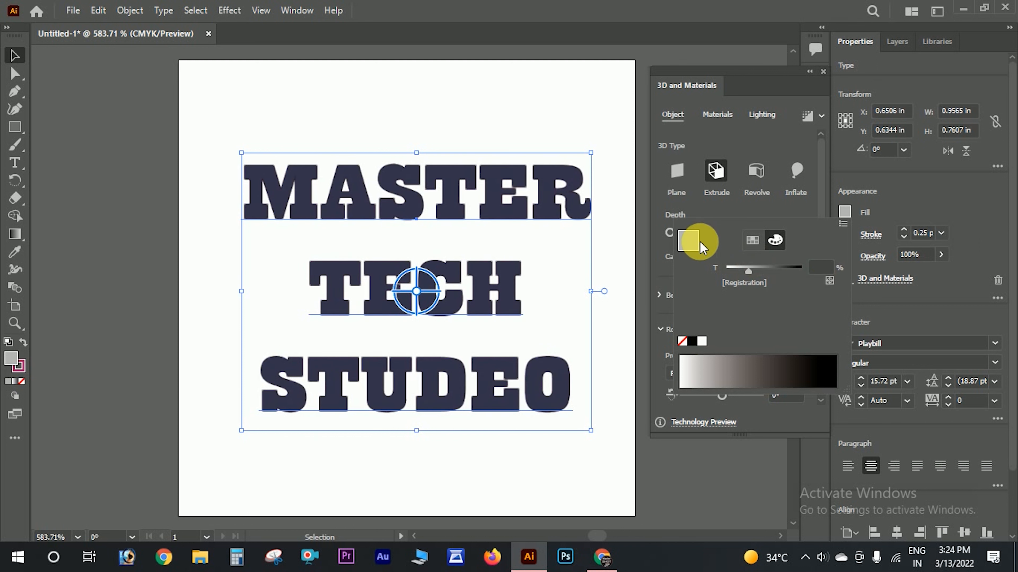
Use the Extrude 3D type and rotate the text to about -4° on X, 42° on Y and -7° on Z
left_click(715, 180)
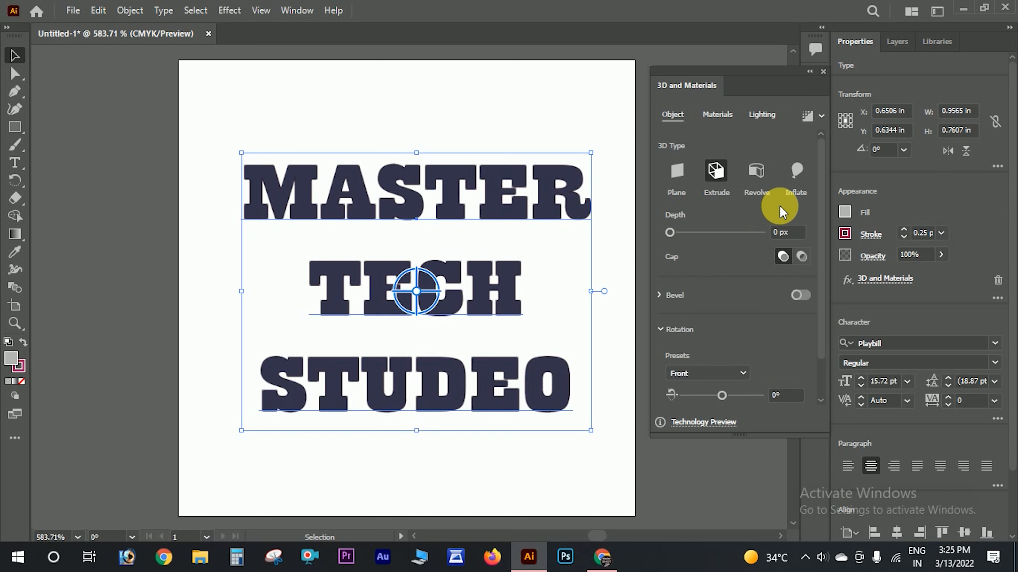
scroll(729, 313, "down", 2)
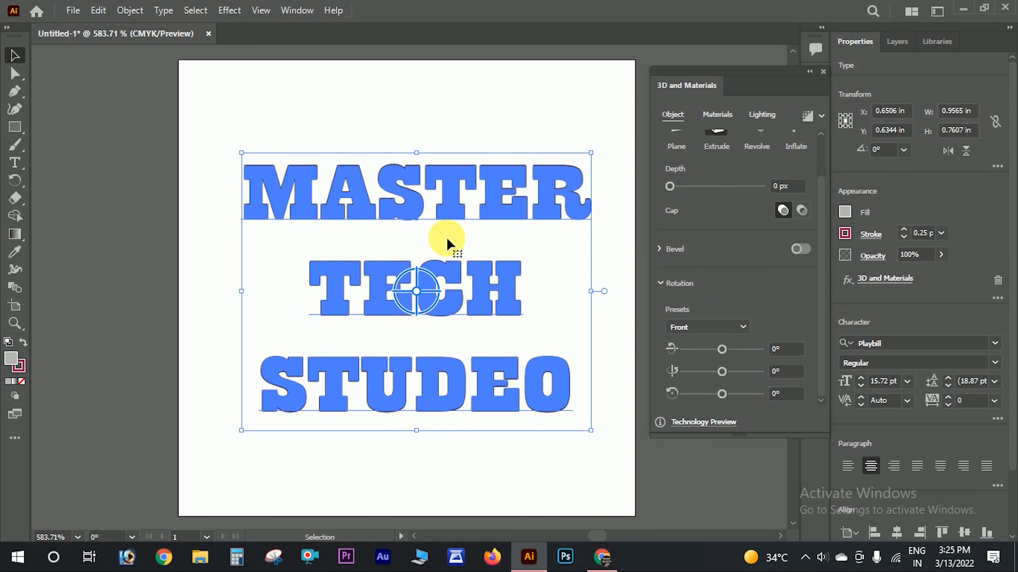
left_click_drag(722, 350, 729, 349)
left_click_drag(729, 347, 717, 395)
Set the extrusion depth to 10 px and rotate the text to about 13° on X, -10° on Y and -31° on Z
left_click_drag(672, 187, 679, 187)
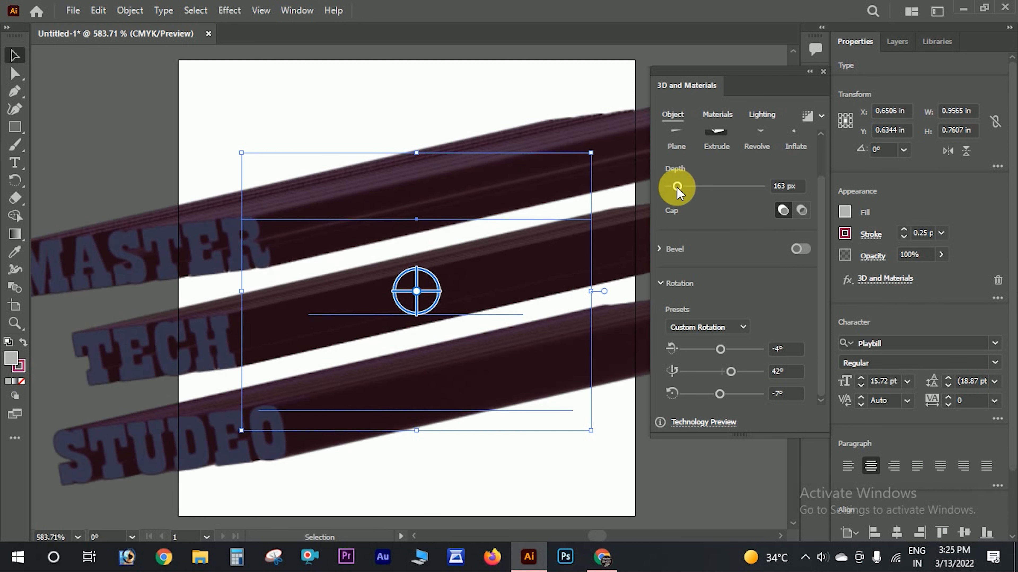
left_click(791, 194)
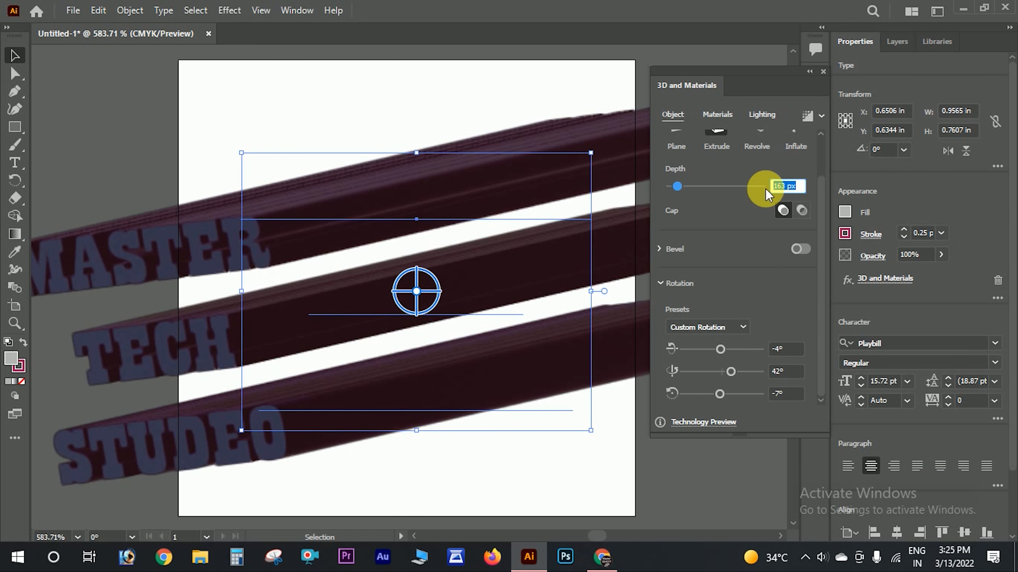
type("10")
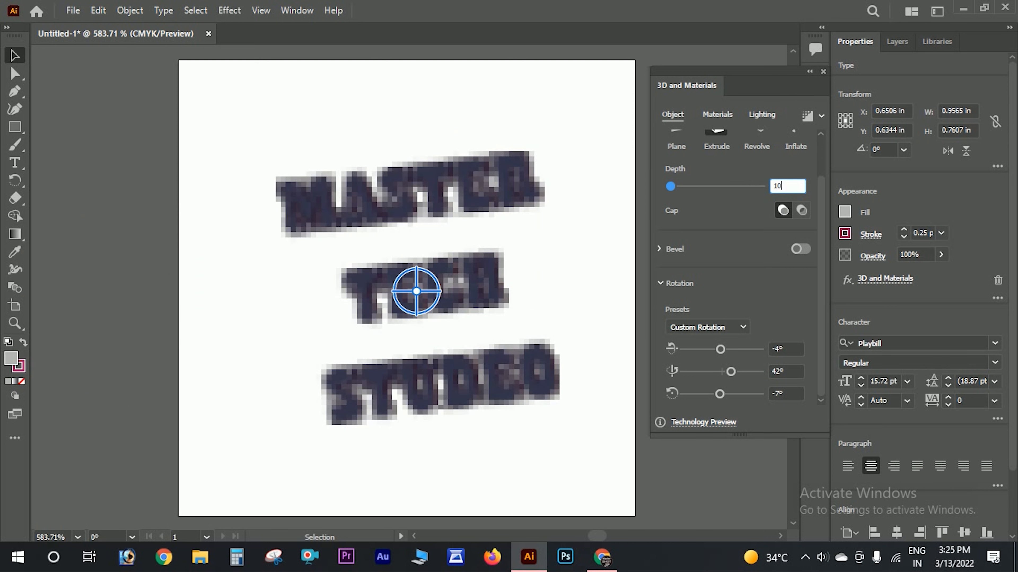
left_click(763, 193)
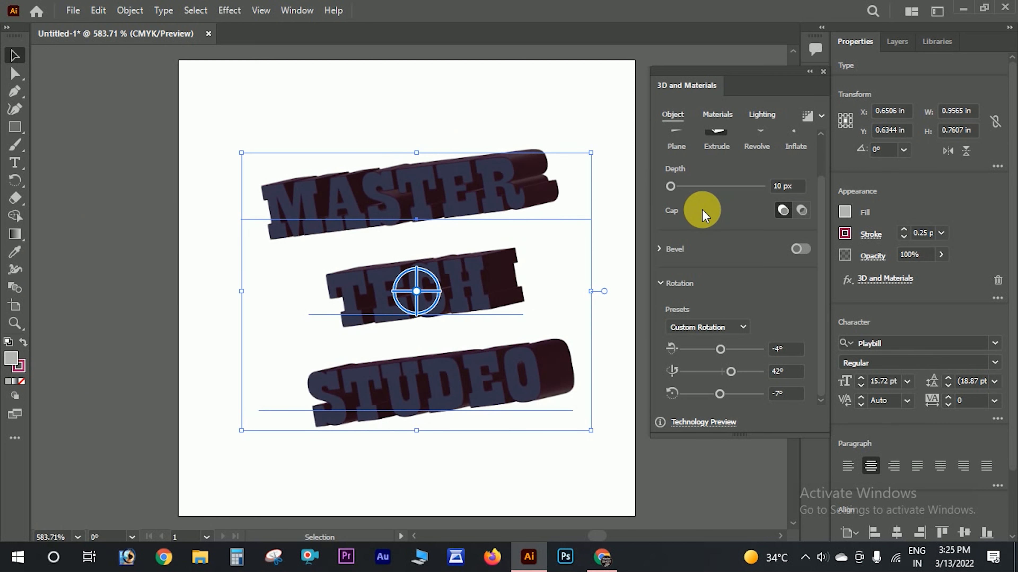
left_click_drag(725, 371, 725, 351)
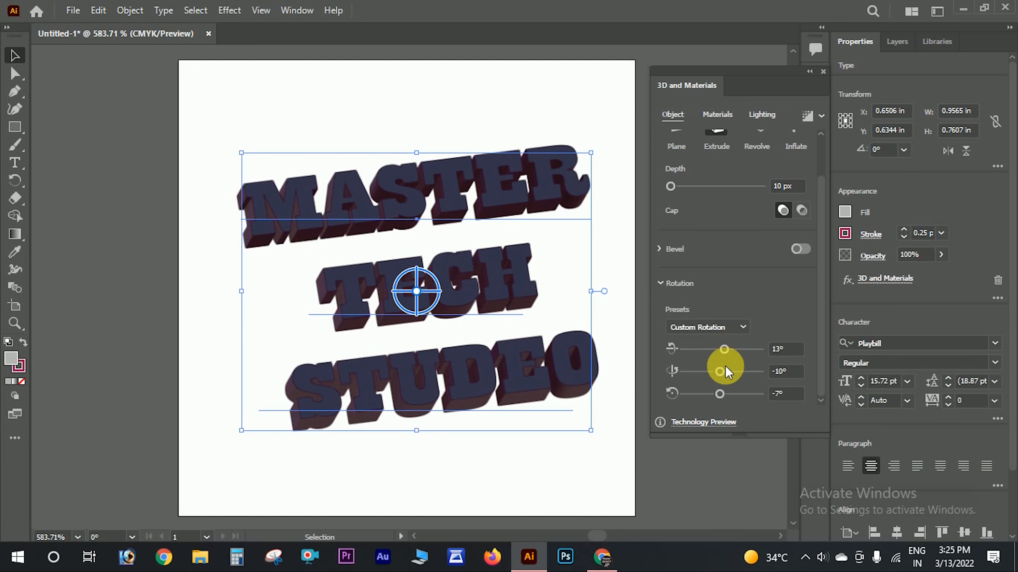
left_click_drag(722, 391, 718, 393)
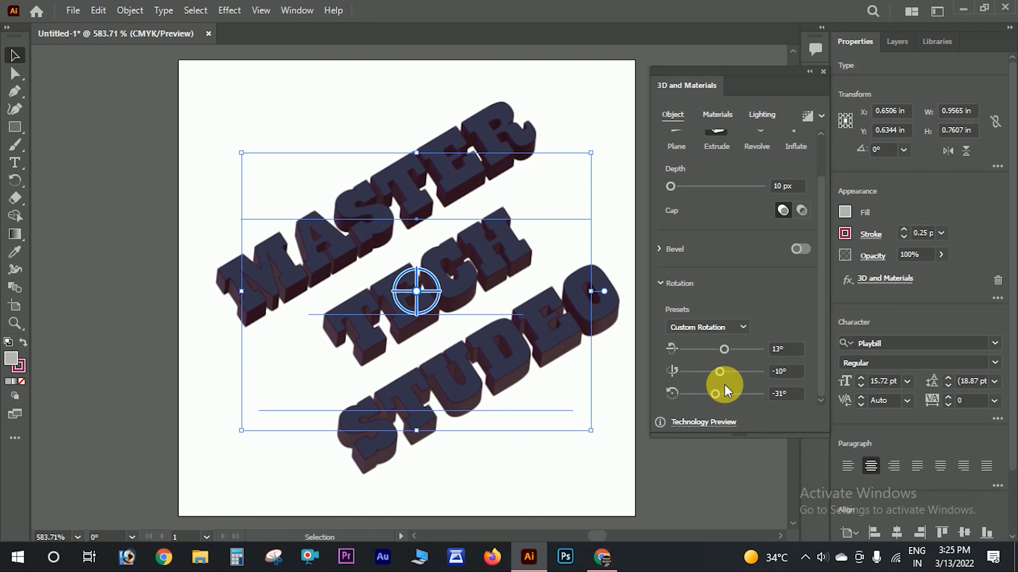
Try yellow and brown swatches for the text's stroke, and set it to the orange swatch C=0 M=35 Y=85 K=0
left_click(867, 235)
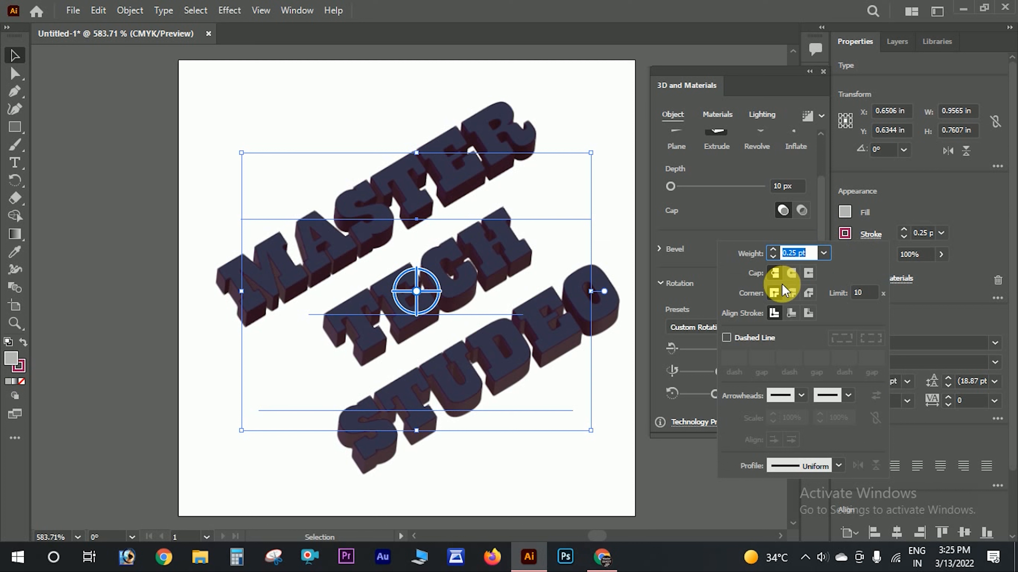
left_click(775, 296)
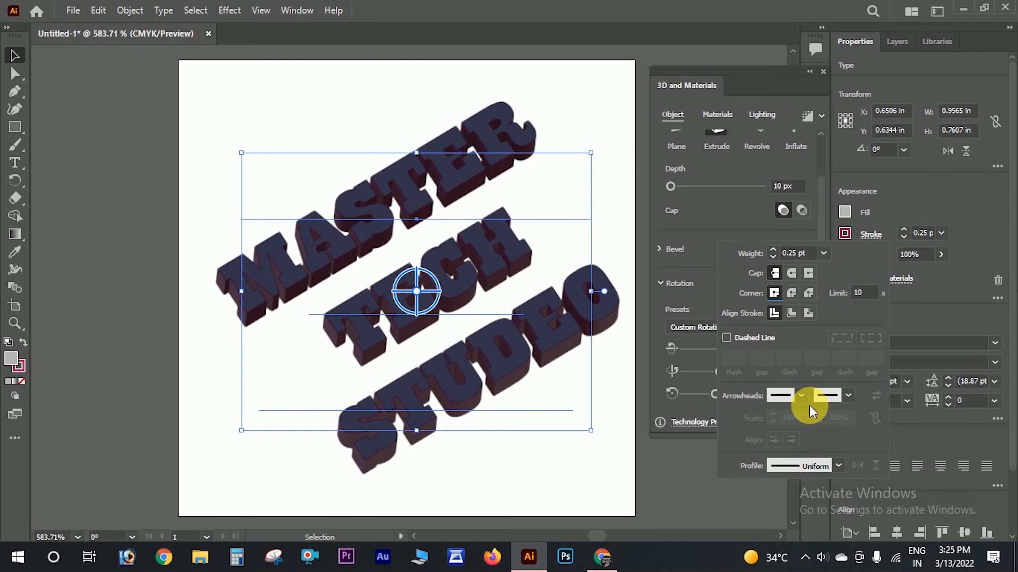
left_click(845, 233)
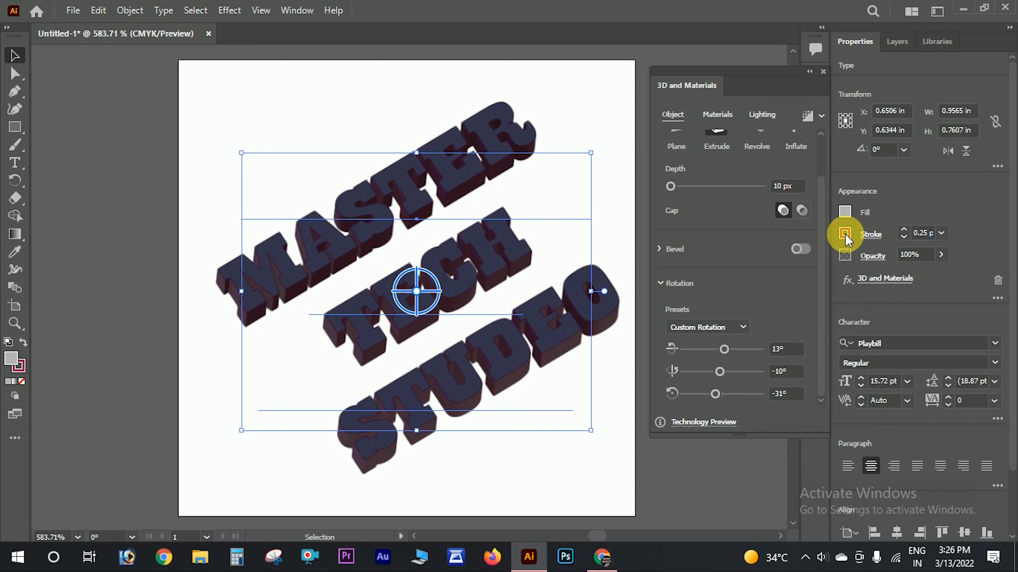
left_click(845, 233)
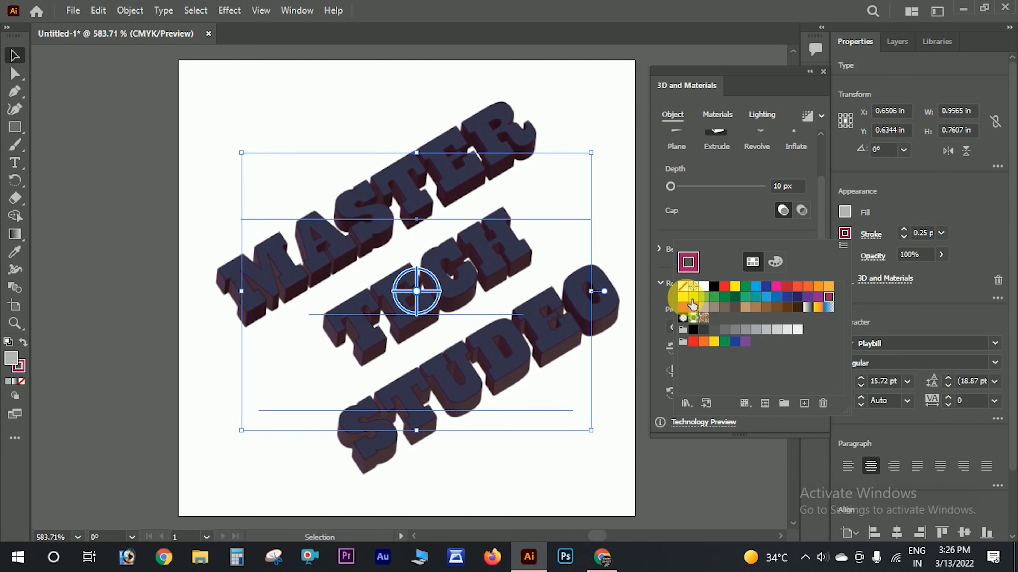
left_click(686, 297)
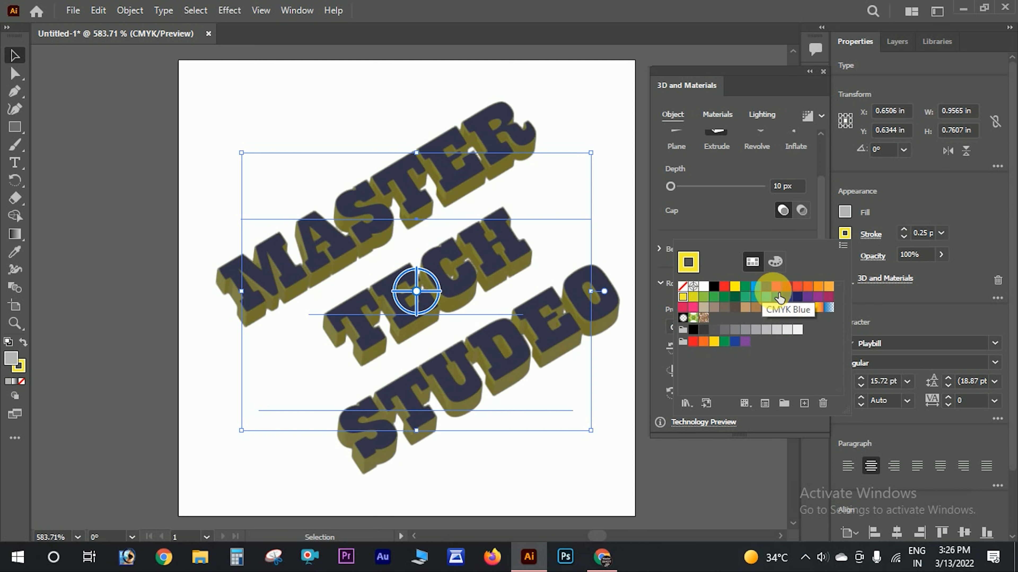
left_click(787, 307)
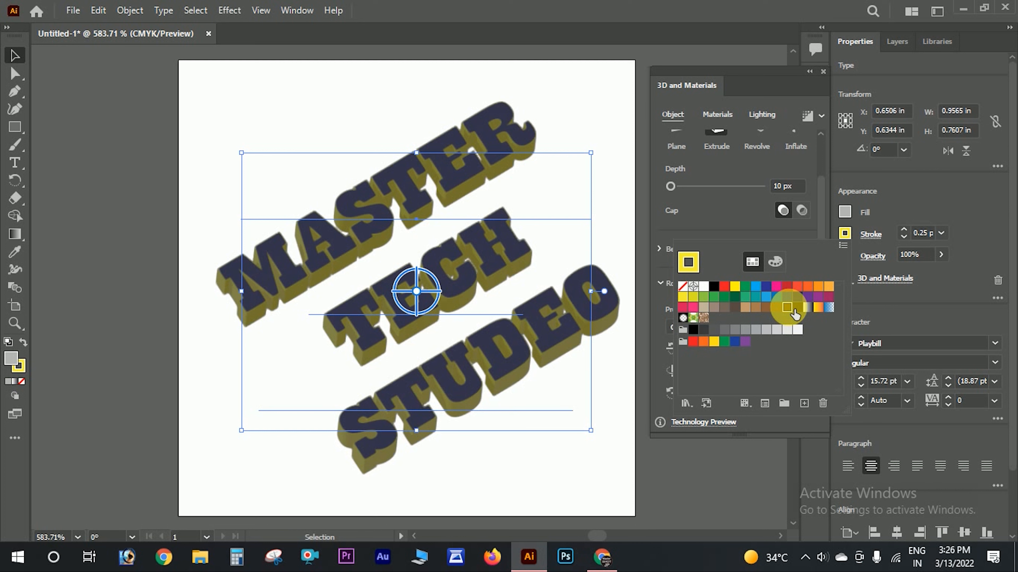
left_click(818, 287)
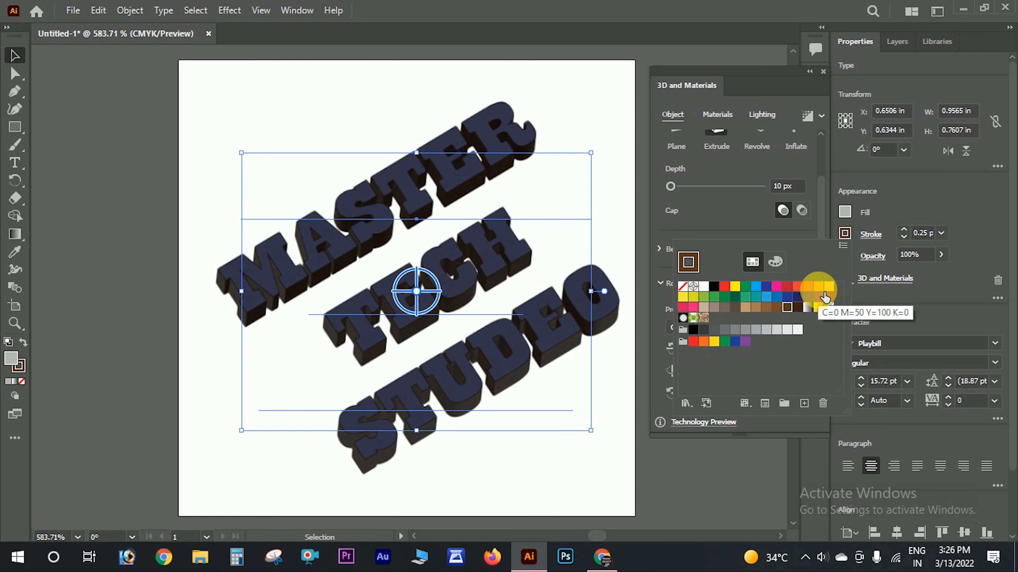
left_click(828, 287)
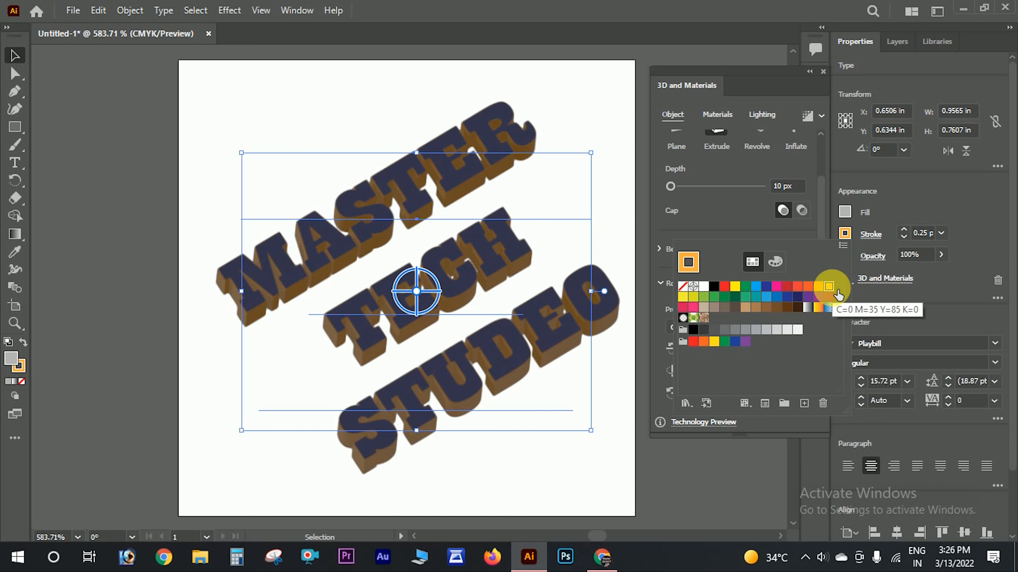
Try golden yellow and green swatches for the text's stroke, and set it to the light yellow swatch
left_click(714, 342)
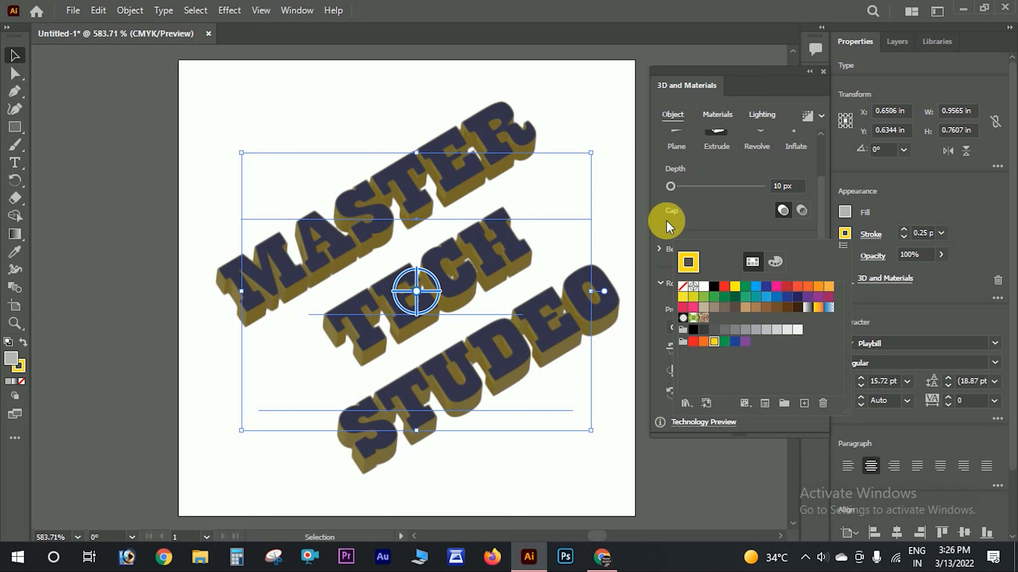
left_click(720, 299)
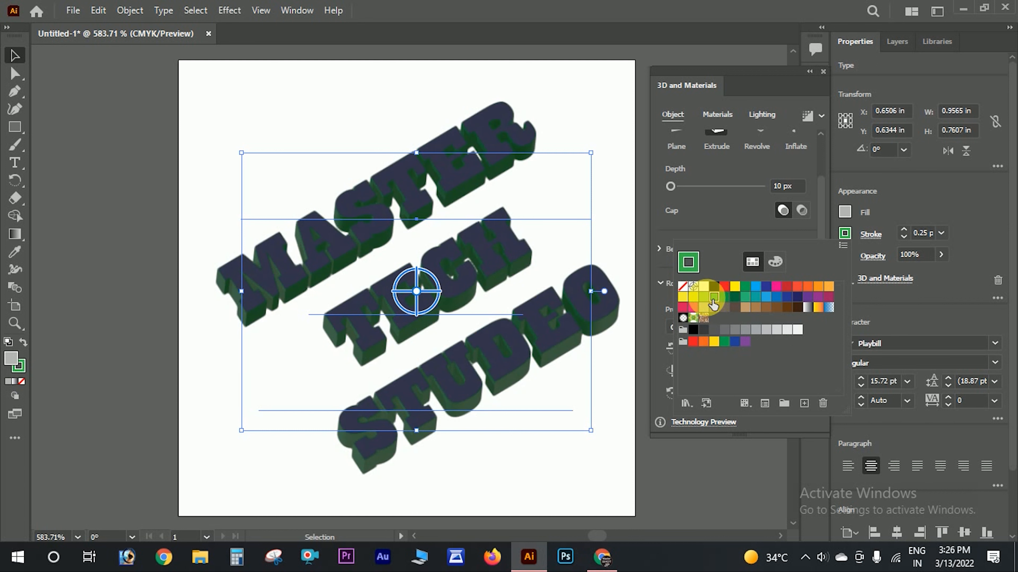
left_click(689, 300)
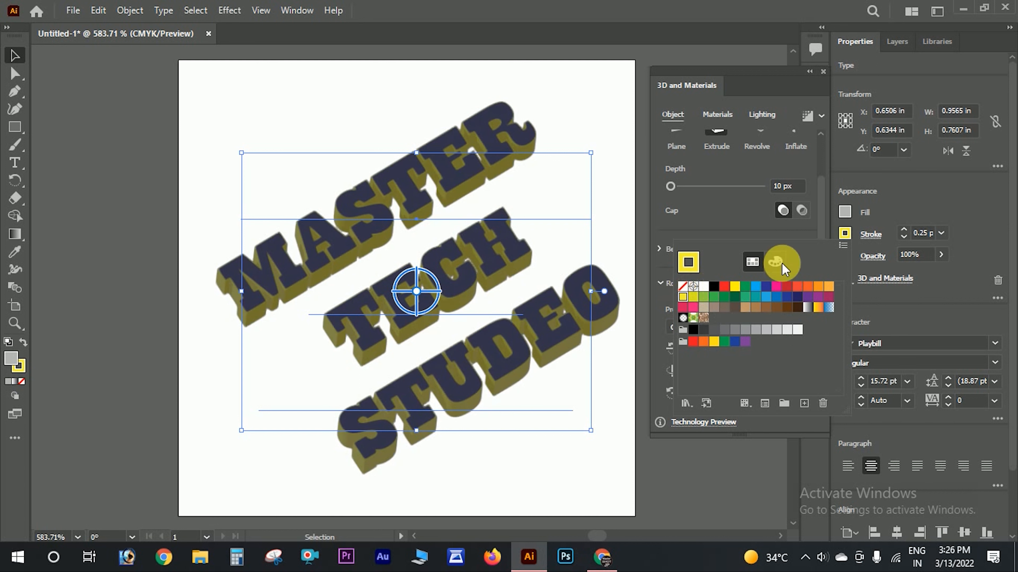
left_click(733, 211)
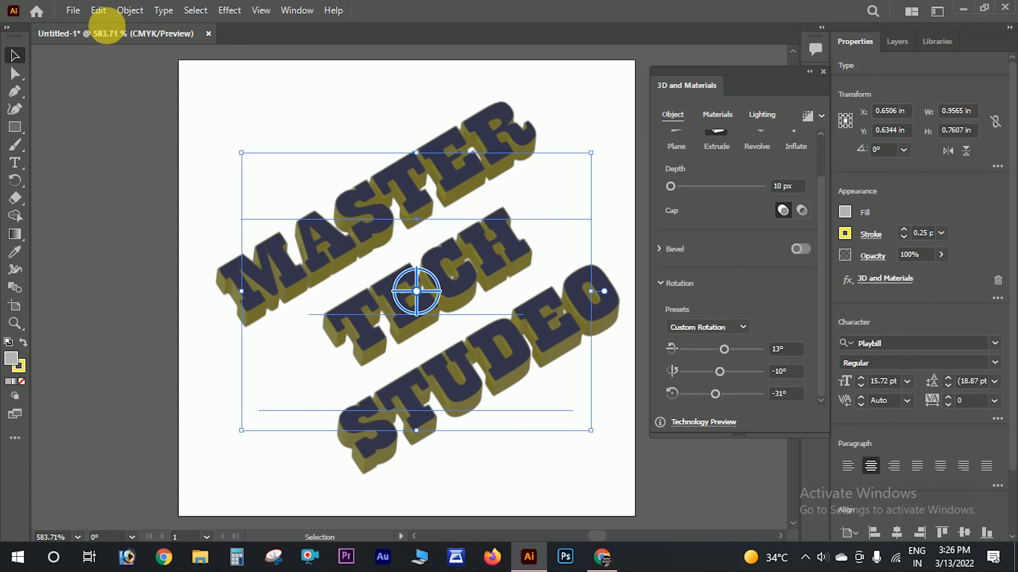
Apply a drop shadow to the text with Multiply mode, 75% opacity, 0.0972 in X and Y offsets and 0.0694 in blur
left_click(229, 10)
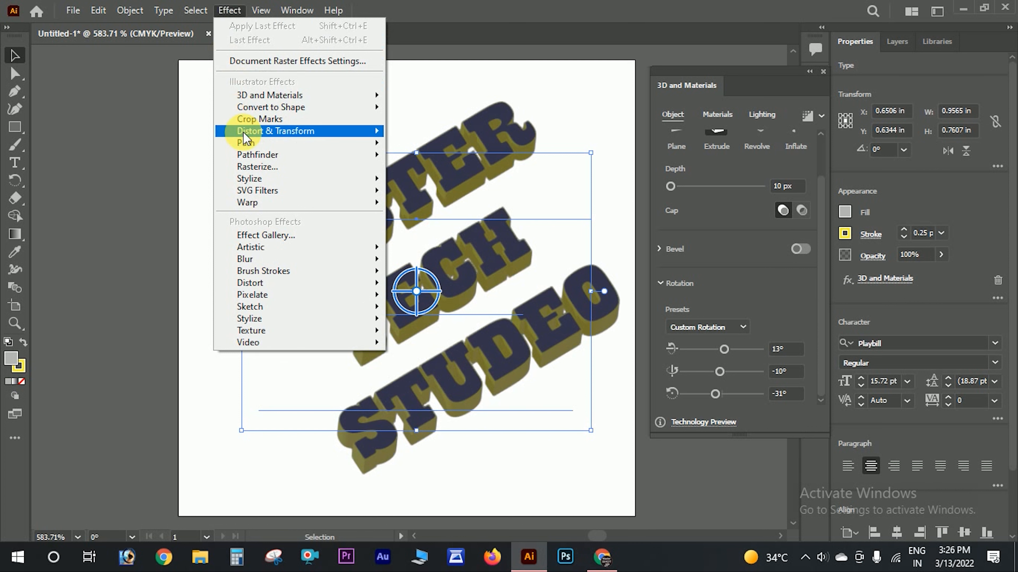
mouse_move(347, 182)
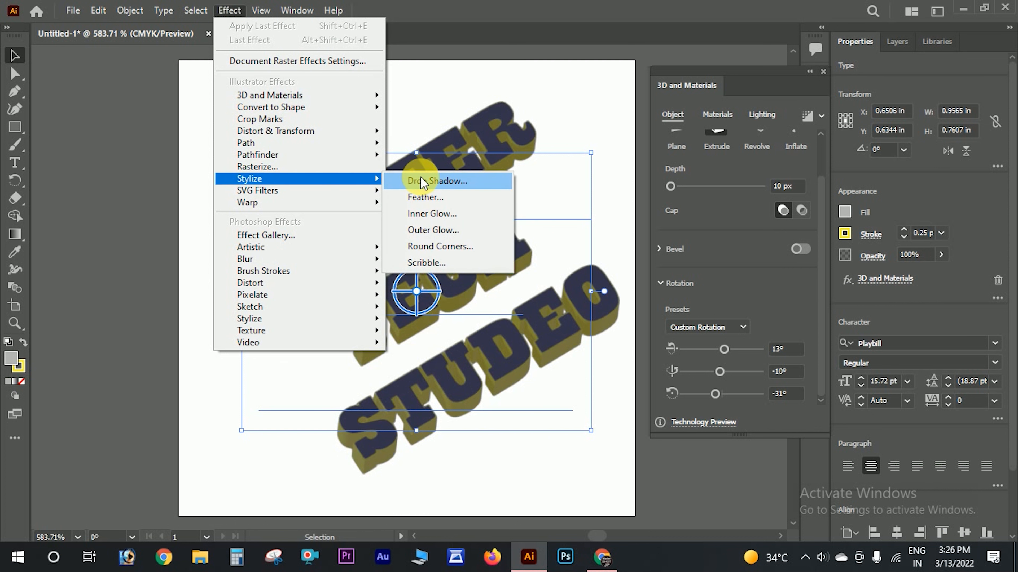
left_click(429, 180)
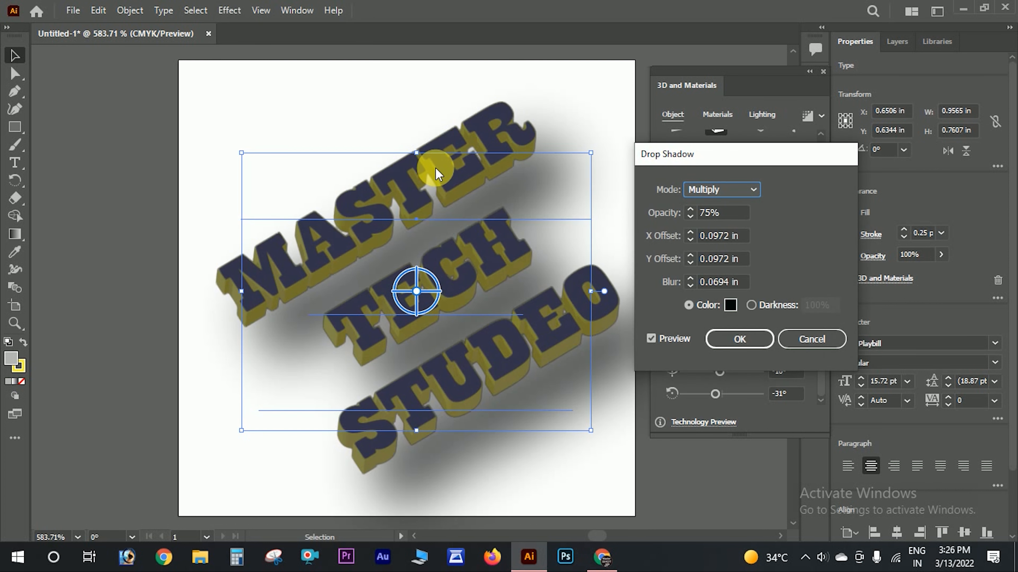
left_click(741, 340)
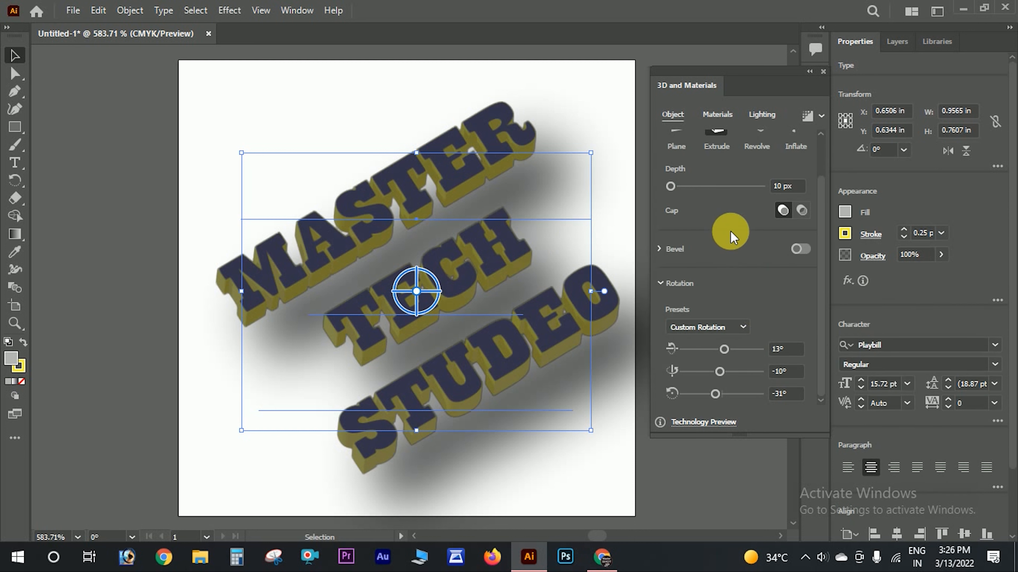
Move the 3D and Materials panel away from the artboard, shift the text about 0.04 in to the left, and deselect it
left_click_drag(763, 91, 858, 96)
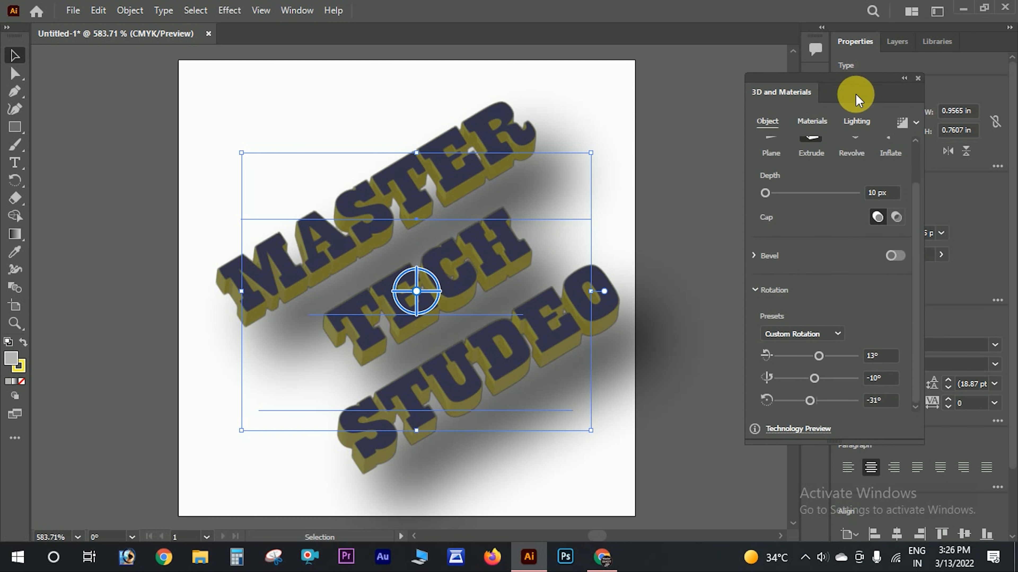
left_click(255, 98)
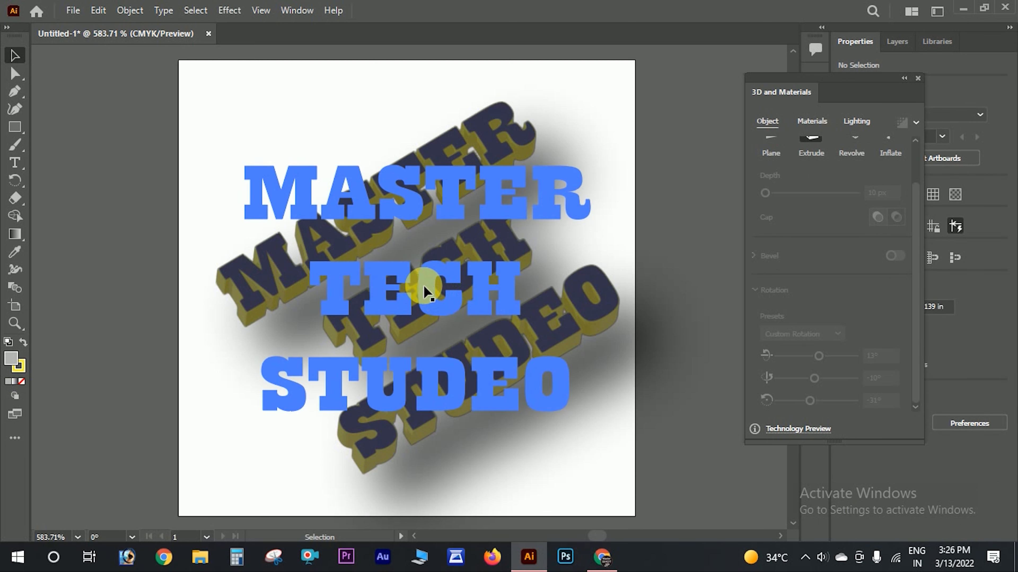
left_click_drag(414, 286, 409, 287)
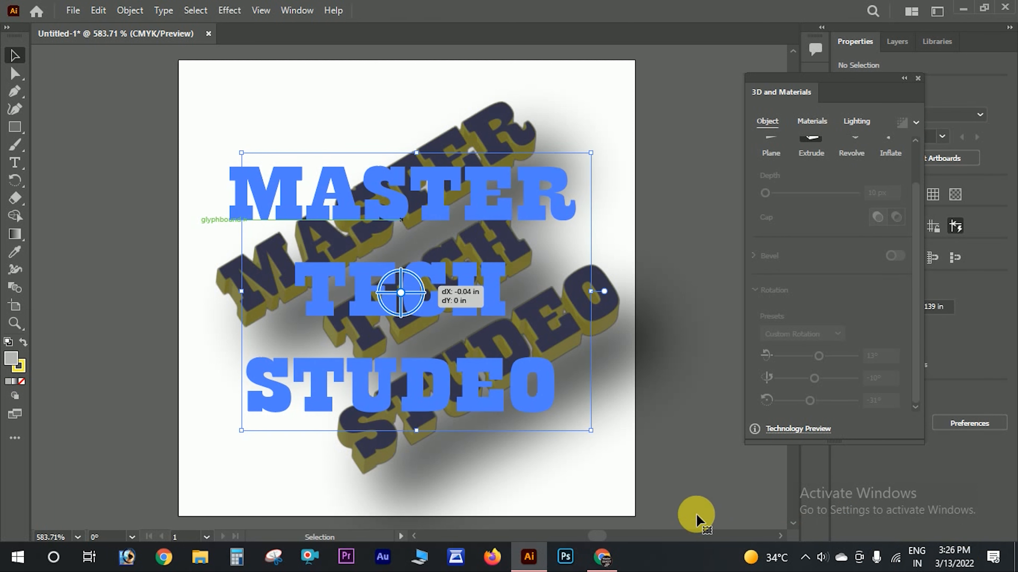
left_click(609, 488)
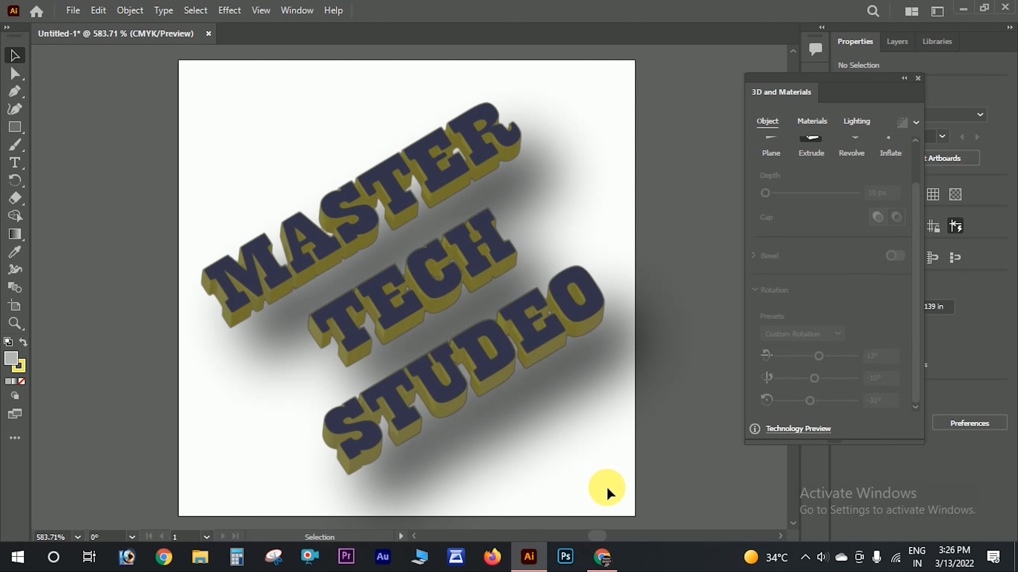
scroll(602, 477, "down", 1)
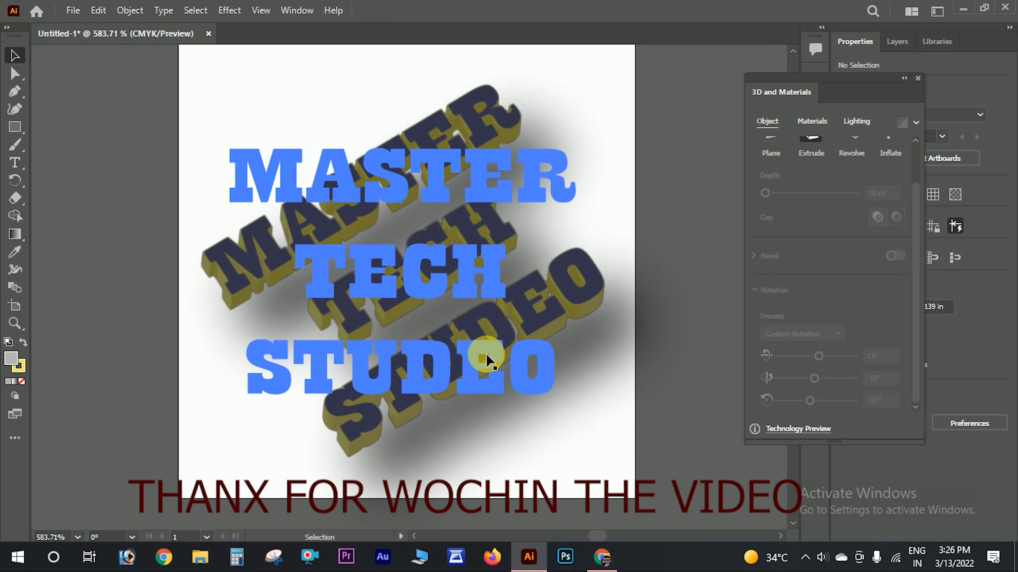
key("alt")
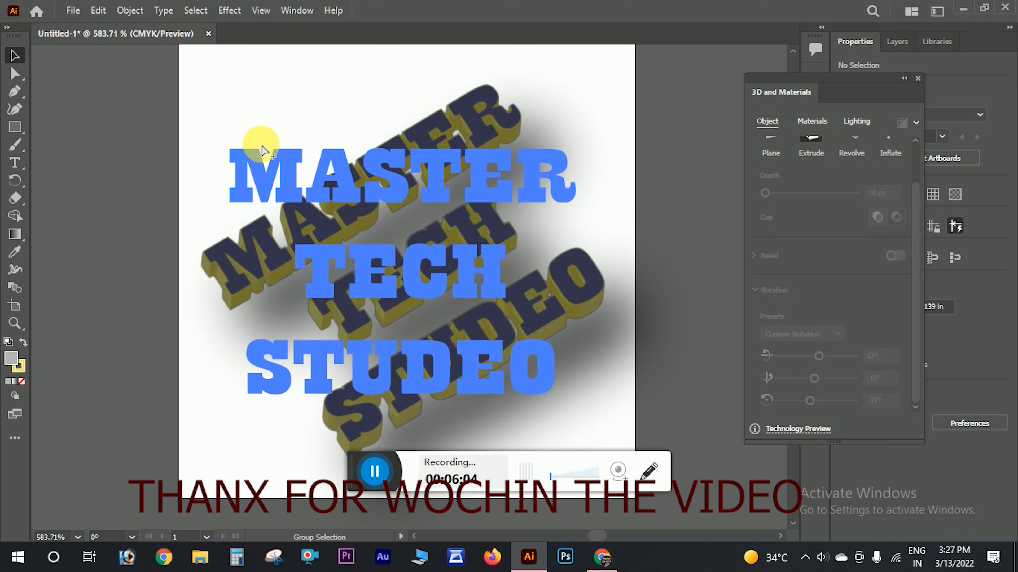